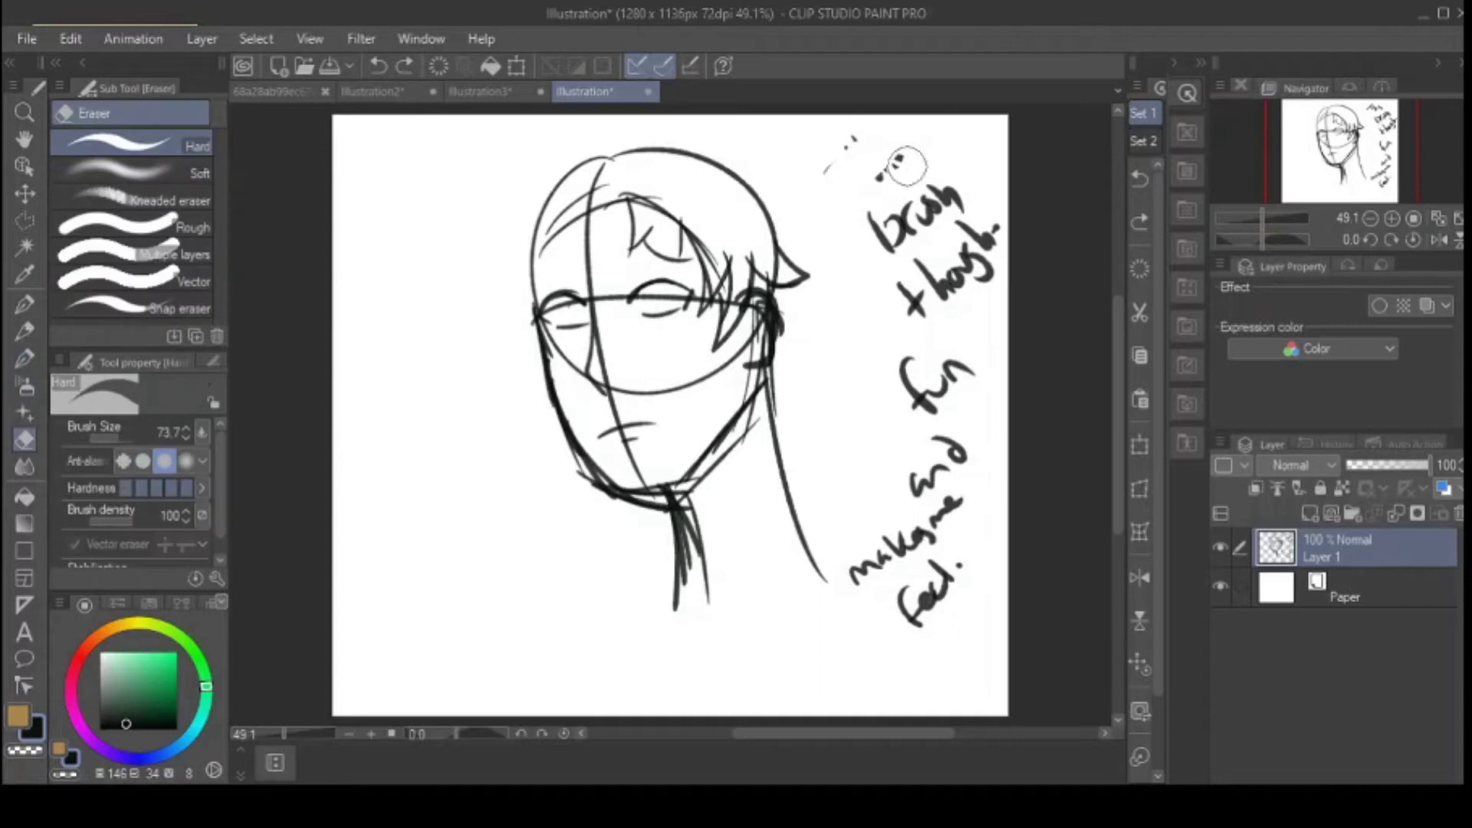
# Step: Sketch the spiky hair around the head, including the fringe and side locks, with the DM PEN brush
pyautogui.press('b')
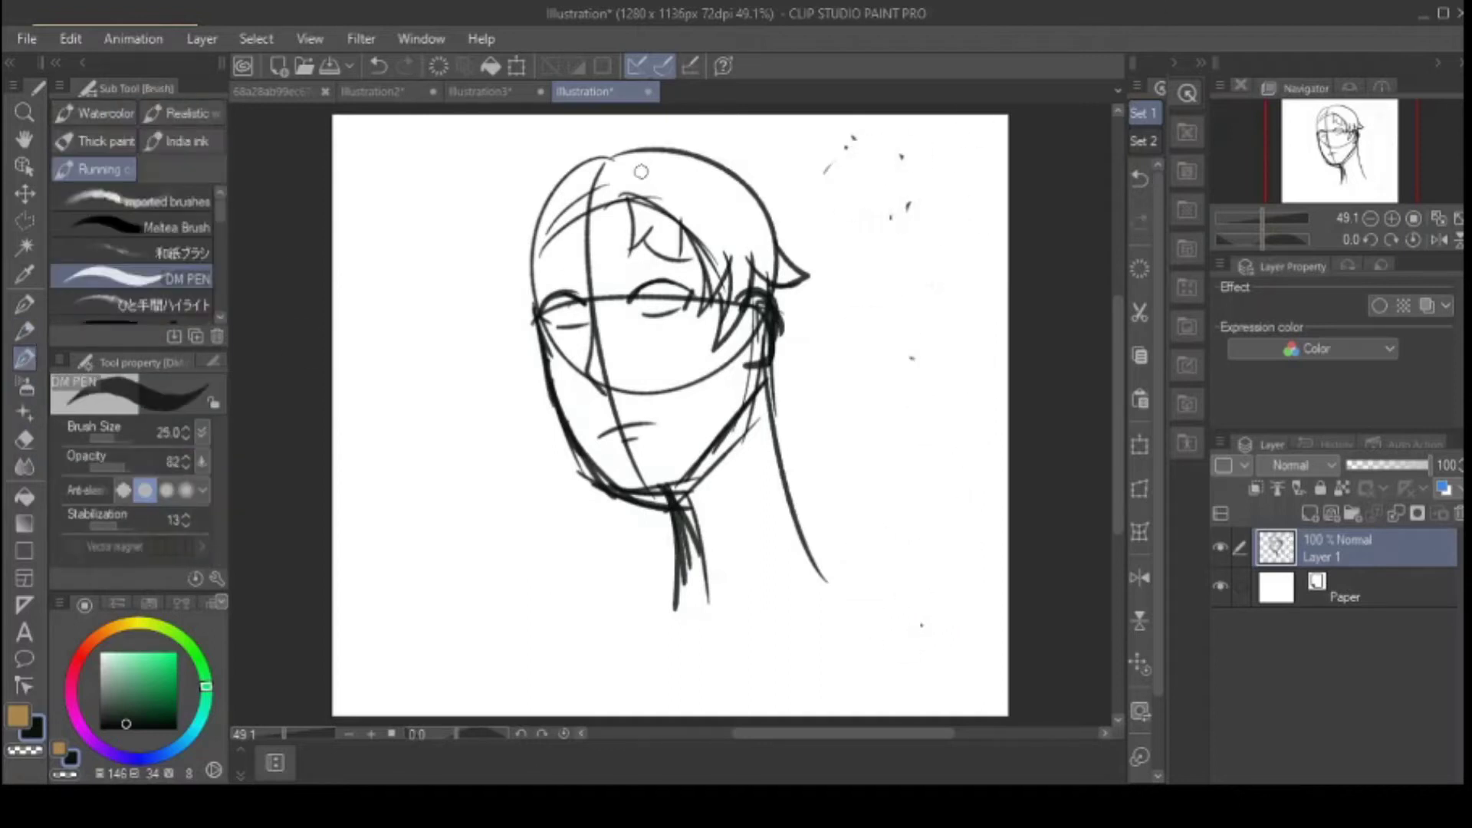
pyautogui.moveTo(659, 215)
pyautogui.mouseDown()
pyautogui.moveTo(575, 264)
pyautogui.moveTo(519, 204)
pyautogui.moveTo(491, 291)
pyautogui.mouseUp()
pyautogui.moveTo(537, 222)
pyautogui.mouseDown()
pyautogui.moveTo(700, 131)
pyautogui.moveTo(770, 139)
pyautogui.mouseUp()
pyautogui.moveTo(779, 160); pyautogui.dragTo(807, 276)
pyautogui.moveTo(794, 334); pyautogui.dragTo(819, 411)
pyautogui.moveTo(809, 327); pyautogui.dragTo(794, 347)
pyautogui.moveTo(805, 214); pyautogui.dragTo(856, 253)
pyautogui.moveTo(797, 184); pyautogui.dragTo(827, 247)
pyautogui.moveTo(509, 204); pyautogui.dragTo(533, 341)
pyautogui.moveTo(502, 230)
pyautogui.mouseDown()
pyautogui.moveTo(487, 325)
pyautogui.moveTo(498, 345)
pyautogui.mouseUp()
pyautogui.moveTo(839, 260); pyautogui.dragTo(865, 326)
pyautogui.moveTo(820, 222); pyautogui.dragTo(865, 352)
pyautogui.moveTo(778, 146); pyautogui.dragTo(812, 177)
pyautogui.moveTo(594, 115); pyautogui.dragTo(529, 168)
# Step: Sketch the nose and pupils on the face and reinforce the jawline
pyautogui.moveTo(592, 296)
pyautogui.mouseDown()
pyautogui.moveTo(577, 353)
pyautogui.moveTo(619, 369)
pyautogui.mouseUp()
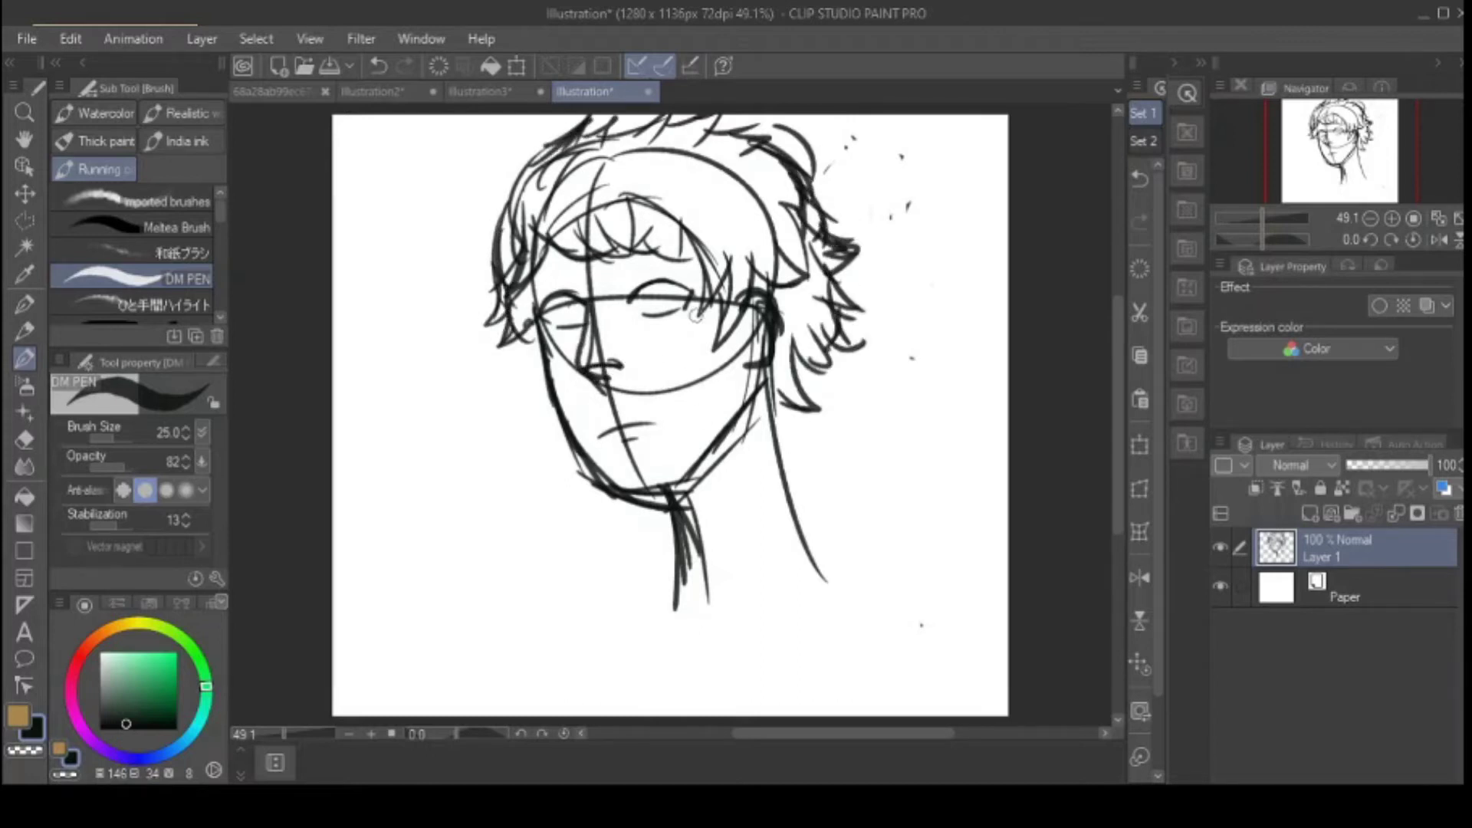
pyautogui.moveTo(554, 303); pyautogui.dragTo(571, 308)
pyautogui.moveTo(642, 294); pyautogui.dragTo(669, 289)
pyautogui.moveTo(606, 481)
pyautogui.mouseDown()
pyautogui.moveTo(686, 485)
pyautogui.moveTo(751, 395)
pyautogui.mouseUp()
# Step: Add a new vector layer above the sketch and draw test marks beside the neck
pyautogui.click(1331, 513)
pyautogui.moveTo(831, 425); pyautogui.dragTo(852, 473)
pyautogui.moveTo(859, 453); pyautogui.dragTo(923, 442)
pyautogui.moveTo(933, 414); pyautogui.dragTo(959, 405)
pyautogui.moveTo(869, 500); pyautogui.dragTo(900, 490)
pyautogui.moveTo(916, 469); pyautogui.dragTo(945, 490)
pyautogui.moveTo(948, 463); pyautogui.dragTo(967, 469)
pyautogui.moveTo(921, 537); pyautogui.dragTo(929, 560)
pyautogui.moveTo(939, 540); pyautogui.dragTo(972, 529)
# Step: Erase the test marks beside the neck
pyautogui.click(25, 439)
pyautogui.moveTo(862, 456); pyautogui.dragTo(956, 391)
pyautogui.moveTo(962, 456); pyautogui.dragTo(923, 483)
pyautogui.moveTo(962, 525); pyautogui.dragTo(926, 548)
pyautogui.moveTo(901, 491); pyautogui.dragTo(868, 496)
# Step: Ink the slanted jaw edge below the ear with DM PEN and lower the Layer 1 sketch's opacity to 60%
pyautogui.click(25, 331)
pyautogui.click(25, 358)
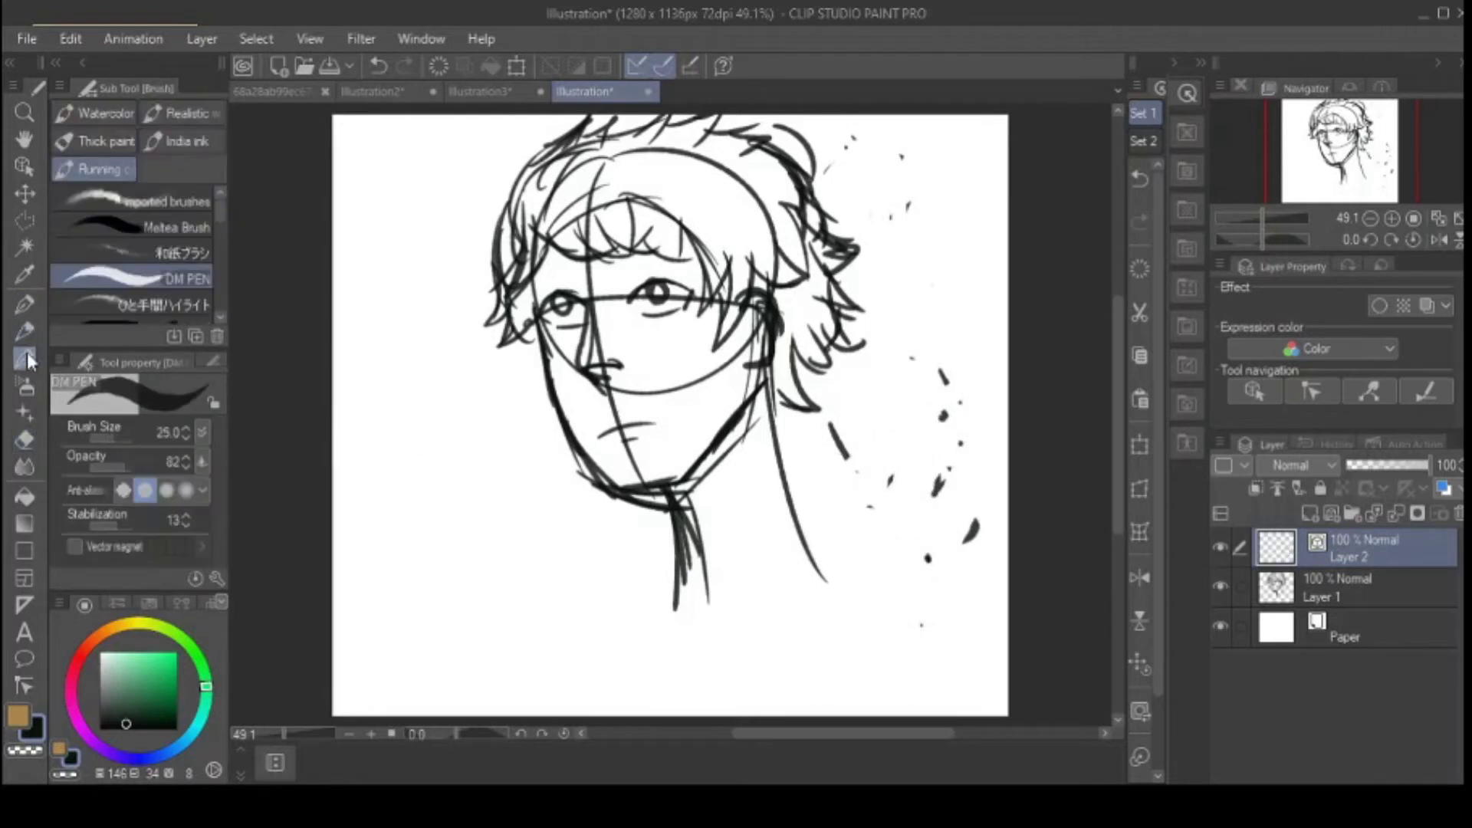
pyautogui.moveTo(681, 485); pyautogui.dragTo(757, 385)
pyautogui.click(1356, 586)
pyautogui.moveTo(1427, 464); pyautogui.dragTo(1355, 464)
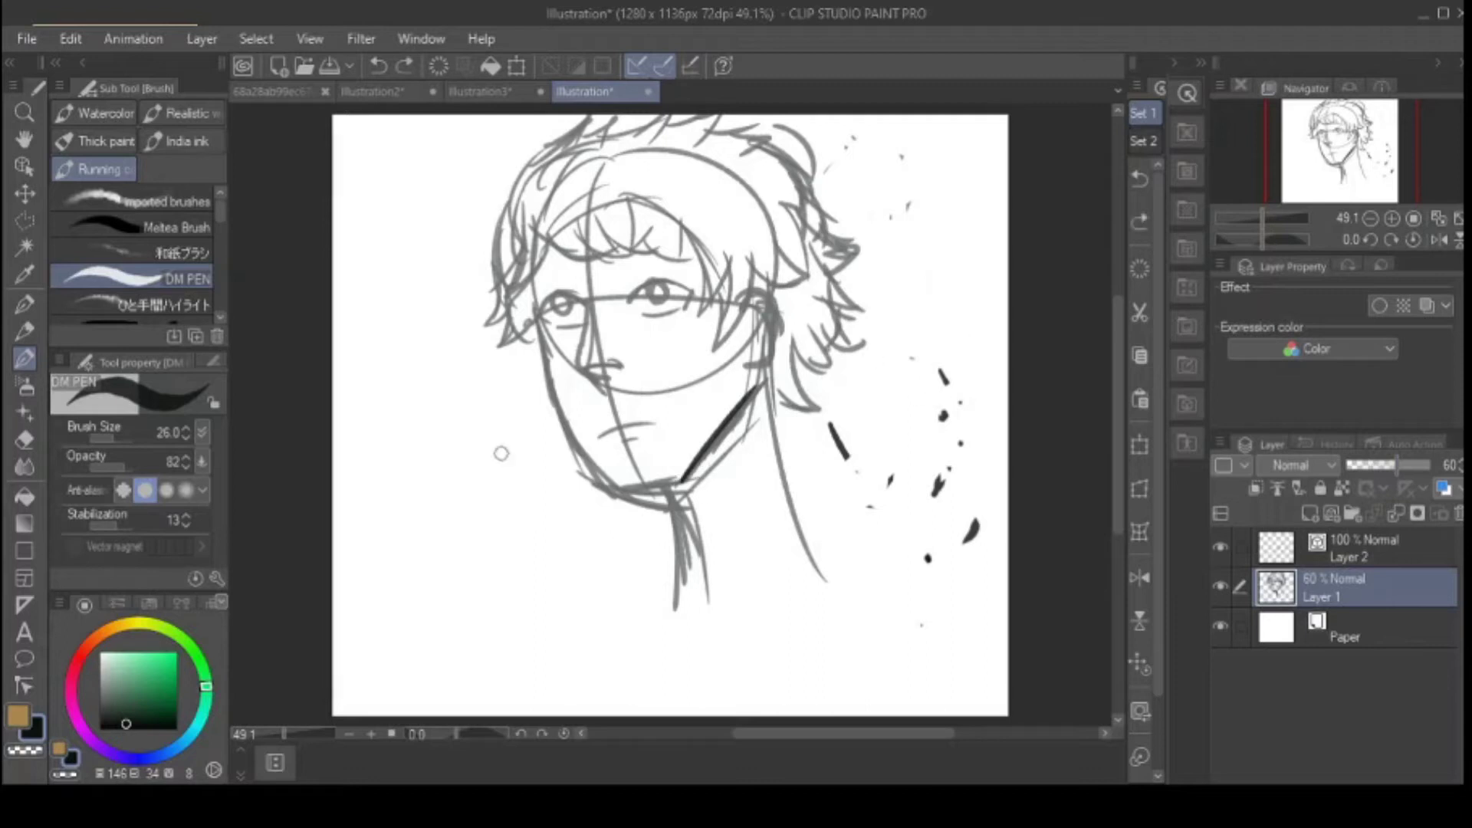
# Step: Ink the chin, the far side of the face and both neck lines on Layer 2
pyautogui.click(1357, 548)
pyautogui.moveTo(622, 498); pyautogui.dragTo(699, 480)
pyautogui.moveTo(536, 324)
pyautogui.mouseDown()
pyautogui.moveTo(575, 433)
pyautogui.moveTo(618, 483)
pyautogui.mouseUp()
pyautogui.moveTo(605, 470)
pyautogui.mouseDown()
pyautogui.moveTo(645, 492)
pyautogui.moveTo(676, 632)
pyautogui.mouseUp()
pyautogui.hotkey('ctrl', 'z')
pyautogui.moveTo(767, 383); pyautogui.dragTo(859, 612)
# Step: Ink the ear, nose and mouth over the faded sketch
pyautogui.moveTo(749, 384)
pyautogui.mouseDown()
pyautogui.moveTo(770, 361)
pyautogui.moveTo(768, 290)
pyautogui.moveTo(745, 302)
pyautogui.mouseUp()
pyautogui.moveTo(586, 305)
pyautogui.mouseDown()
pyautogui.moveTo(577, 361)
pyautogui.moveTo(612, 374)
pyautogui.mouseUp()
pyautogui.moveTo(600, 435); pyautogui.dragTo(654, 426)
pyautogui.moveTo(622, 443); pyautogui.dragTo(639, 440)
pyautogui.moveTo(364, 478); pyautogui.dragTo(377, 495)
pyautogui.moveTo(382, 515); pyautogui.dragTo(430, 474)
pyautogui.hotkey('ctrl', 'z')
pyautogui.hotkey('ctrl', 'z')
# Step: Ink both eyes with their lids, lower lash lines and pupils, redrawing the strokes that miss
pyautogui.moveTo(645, 284)
pyautogui.mouseDown()
pyautogui.moveTo(696, 300)
pyautogui.moveTo(661, 285)
pyautogui.mouseUp()
pyautogui.hotkey('ctrl', 'z')
pyautogui.moveTo(642, 315); pyautogui.dragTo(690, 300)
pyautogui.moveTo(544, 313); pyautogui.dragTo(588, 309)
pyautogui.moveTo(542, 312)
pyautogui.mouseDown()
pyautogui.moveTo(569, 362)
pyautogui.moveTo(583, 316)
pyautogui.moveTo(555, 323)
pyautogui.moveTo(559, 300)
pyautogui.moveTo(585, 322)
pyautogui.mouseUp()
pyautogui.hotkey('ctrl', 'z')
pyautogui.moveTo(555, 296); pyautogui.dragTo(565, 305)
pyautogui.hotkey('ctrl', 'z')
pyautogui.hotkey('ctrl', 'z')
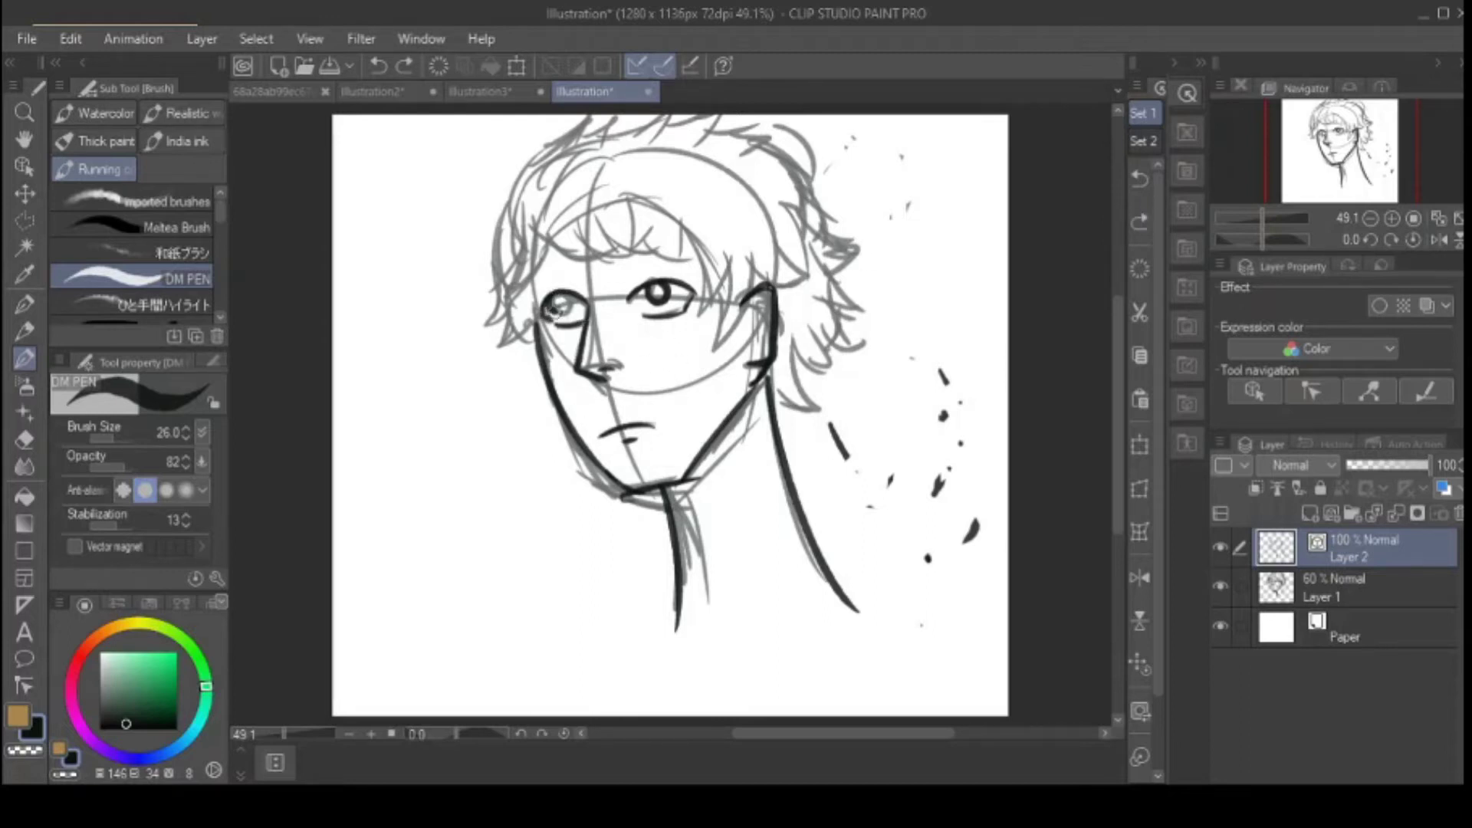
pyautogui.moveTo(556, 296); pyautogui.dragTo(567, 308)
# Step: Ink both eyebrows as slanted strokes above the eyes, redoing them until they follow the brow
pyautogui.moveTo(624, 270); pyautogui.dragTo(693, 256)
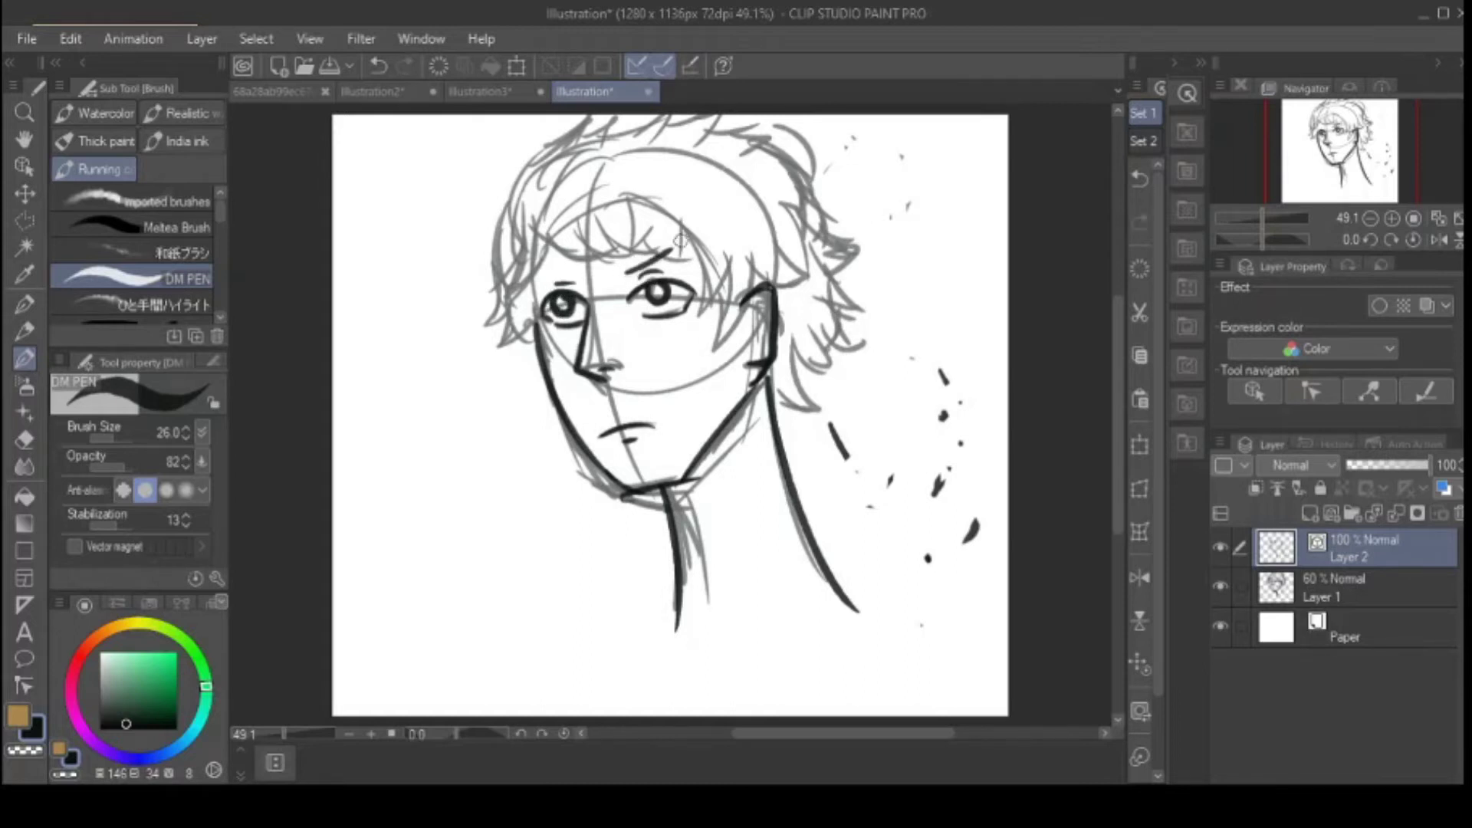
pyautogui.hotkey('ctrl', 'z')
pyautogui.moveTo(547, 269)
pyautogui.mouseDown()
pyautogui.moveTo(595, 276)
pyautogui.moveTo(692, 244)
pyautogui.moveTo(592, 268)
pyautogui.mouseUp()
pyautogui.hotkey('ctrl', 'z')
pyautogui.hotkey('ctrl', 'z')
pyautogui.hotkey('ctrl', 'z')
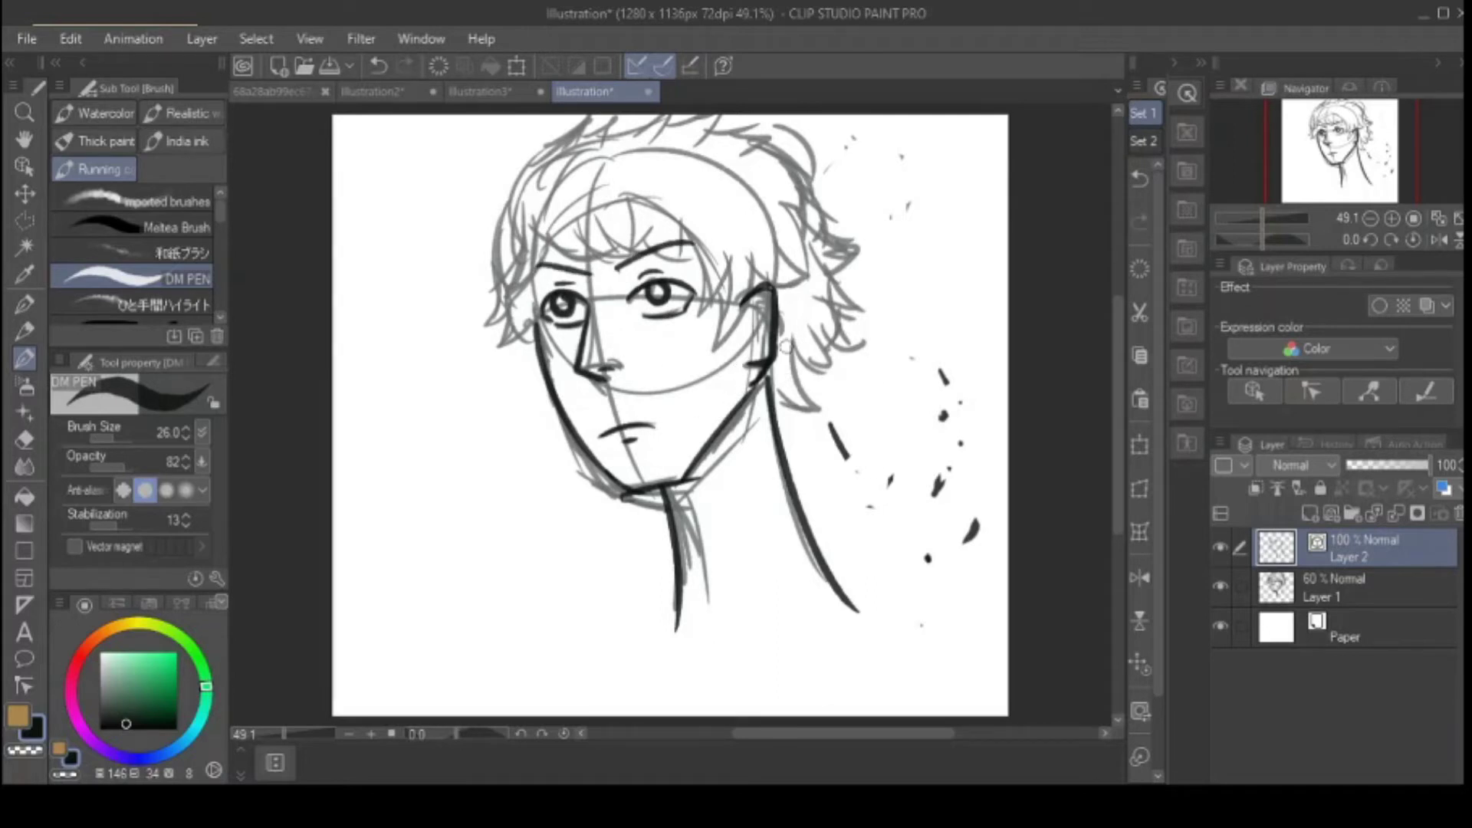
# Step: Ink the jagged hair locks between the near eye and the ear
pyautogui.moveTo(693, 244)
pyautogui.mouseDown()
pyautogui.moveTo(706, 294)
pyautogui.moveTo(716, 342)
pyautogui.mouseUp()
pyautogui.moveTo(766, 273)
pyautogui.mouseDown()
pyautogui.moveTo(748, 307)
pyautogui.moveTo(808, 283)
pyautogui.mouseUp()
pyautogui.moveTo(782, 229); pyautogui.dragTo(792, 276)
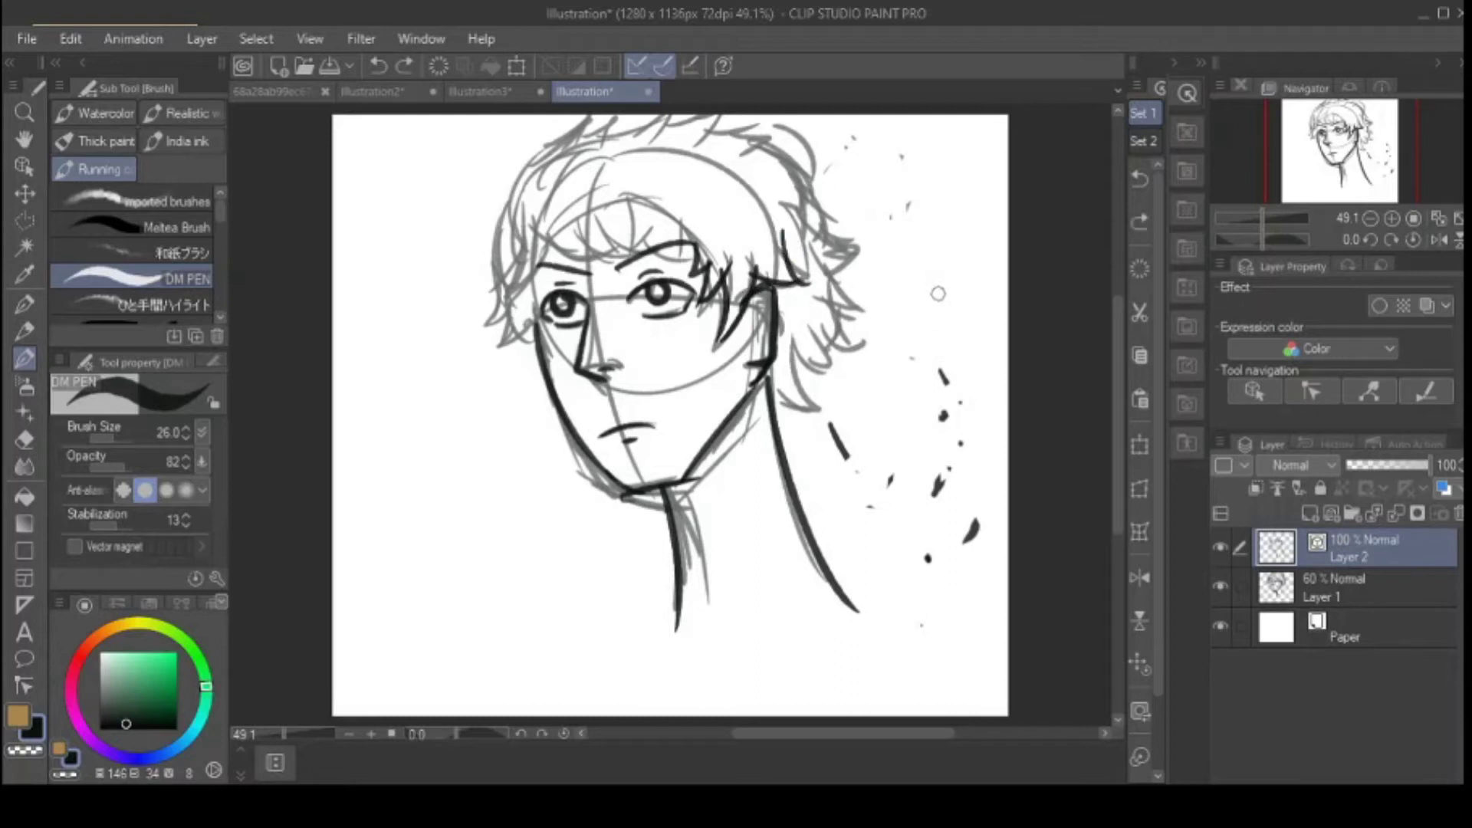
# Step: Ink the spiky locks at the back of the head behind the ear
pyautogui.moveTo(769, 368); pyautogui.dragTo(834, 372)
pyautogui.moveTo(788, 333)
pyautogui.mouseDown()
pyautogui.moveTo(826, 375)
pyautogui.moveTo(864, 348)
pyautogui.mouseUp()
pyautogui.moveTo(807, 315); pyautogui.dragTo(863, 351)
pyautogui.moveTo(795, 283)
pyautogui.mouseDown()
pyautogui.moveTo(799, 321)
pyautogui.moveTo(818, 298)
pyautogui.mouseUp()
pyautogui.moveTo(812, 301); pyautogui.dragTo(868, 319)
pyautogui.hotkey('ctrl', 'z')
pyautogui.moveTo(831, 276); pyautogui.dragTo(867, 316)
pyautogui.moveTo(813, 239)
pyautogui.mouseDown()
pyautogui.moveTo(864, 234)
pyautogui.moveTo(830, 274)
pyautogui.mouseUp()
# Step: Ink the pointed fringe locks across the forehead
pyautogui.moveTo(676, 218)
pyautogui.mouseDown()
pyautogui.moveTo(675, 262)
pyautogui.moveTo(698, 237)
pyautogui.moveTo(629, 257)
pyautogui.mouseUp()
pyautogui.hotkey('ctrl', 'z')
pyautogui.moveTo(624, 201); pyautogui.dragTo(628, 251)
pyautogui.moveTo(537, 231); pyautogui.dragTo(613, 272)
# Step: Ink the hair hanging beside the far temple, redrawing its outer curve and pointed tips
pyautogui.moveTo(579, 222)
pyautogui.mouseDown()
pyautogui.moveTo(622, 253)
pyautogui.moveTo(510, 311)
pyautogui.mouseUp()
pyautogui.hotkey('ctrl', 'z')
pyautogui.moveTo(525, 230); pyautogui.dragTo(490, 322)
pyautogui.hotkey('ctrl', 'z')
pyautogui.moveTo(498, 284)
pyautogui.mouseDown()
pyautogui.moveTo(476, 332)
pyautogui.moveTo(512, 307)
pyautogui.mouseUp()
pyautogui.hotkey('ctrl', 'z')
pyautogui.moveTo(509, 193); pyautogui.dragTo(491, 280)
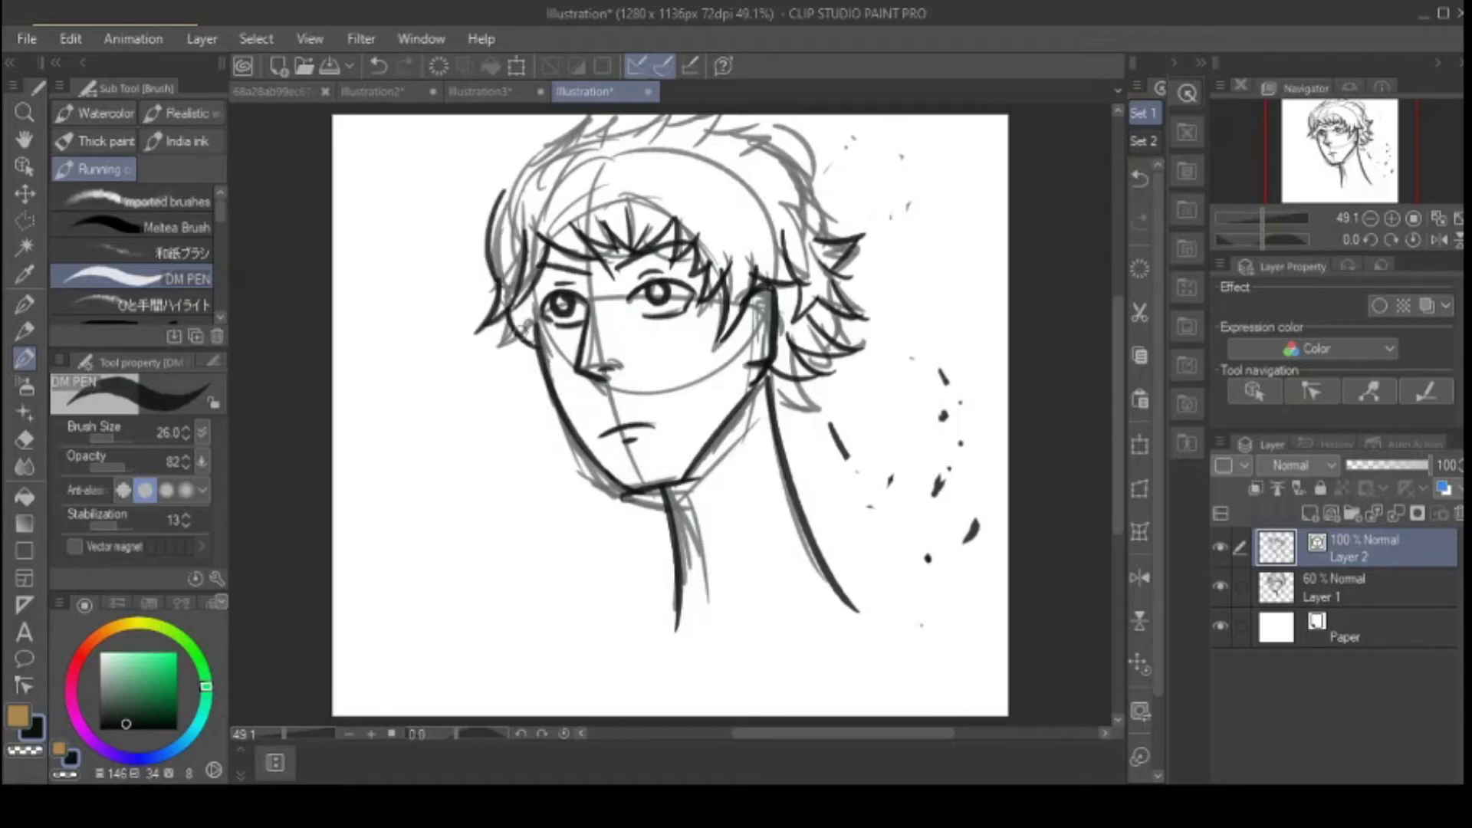
pyautogui.hotkey('ctrl', 'z')
pyautogui.hotkey('ctrl', 'z')
pyautogui.hotkey('ctrl', 'z')
pyautogui.moveTo(509, 309)
pyautogui.mouseDown()
pyautogui.moveTo(539, 351)
pyautogui.moveTo(494, 360)
pyautogui.mouseUp()
pyautogui.moveTo(495, 360); pyautogui.dragTo(521, 345)
pyautogui.hotkey('ctrl', 'z')
# Step: Ink the hair outline over the crown and down to the back of the head with short spikes
pyautogui.moveTo(535, 159)
pyautogui.mouseDown()
pyautogui.moveTo(495, 216)
pyautogui.moveTo(516, 239)
pyautogui.mouseUp()
pyautogui.moveTo(521, 174); pyautogui.dragTo(584, 115)
pyautogui.moveTo(586, 117)
pyautogui.mouseDown()
pyautogui.moveTo(566, 146)
pyautogui.moveTo(602, 146)
pyautogui.mouseUp()
pyautogui.moveTo(667, 117); pyautogui.dragTo(645, 147)
pyautogui.moveTo(717, 116); pyautogui.dragTo(690, 158)
pyautogui.moveTo(701, 135)
pyautogui.mouseDown()
pyautogui.moveTo(779, 139)
pyautogui.moveTo(820, 223)
pyautogui.moveTo(857, 216)
pyautogui.mouseUp()
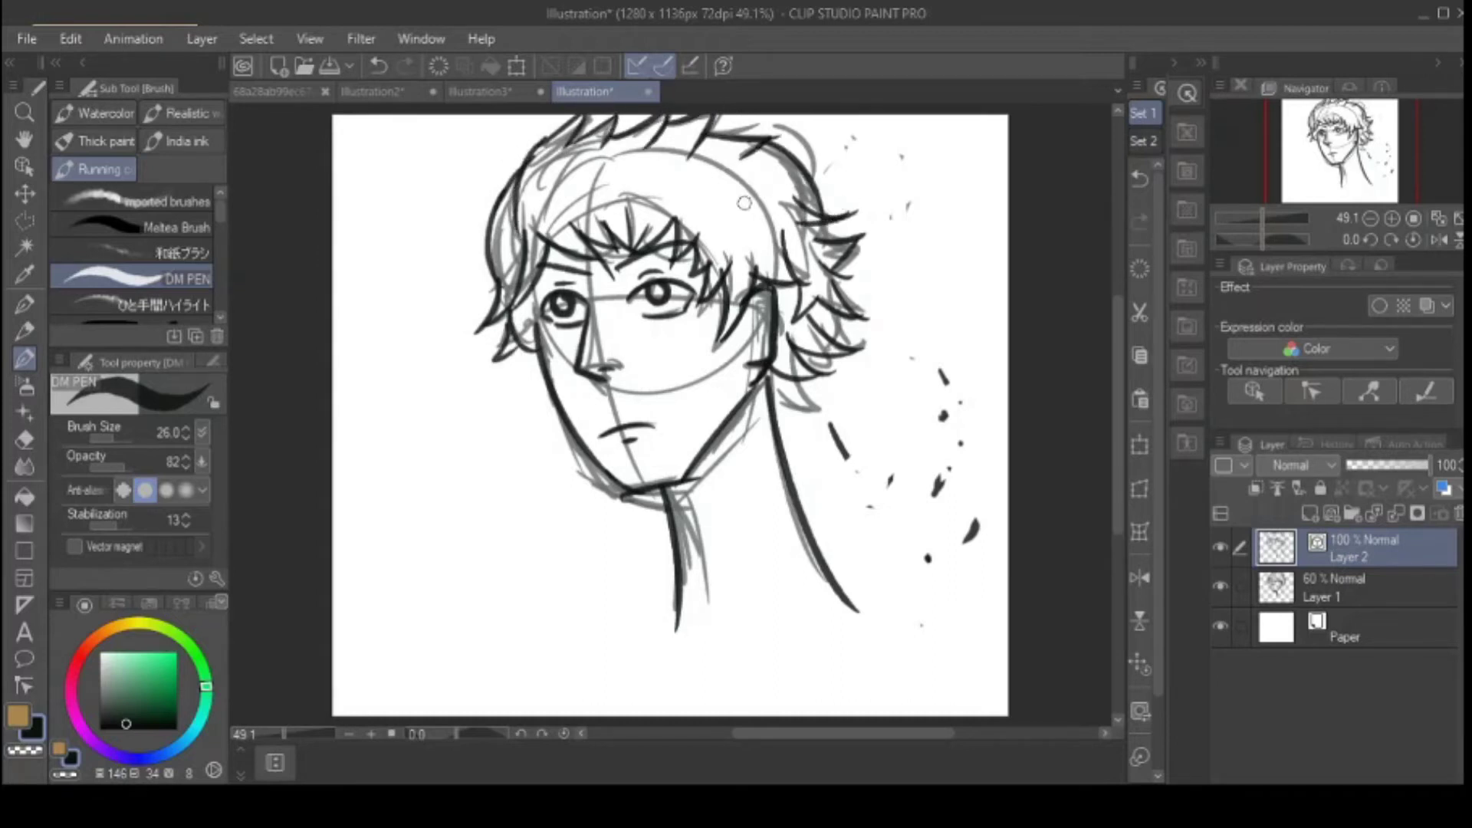
# Step: Ink the lock at the nape and an extra spike on top of the hair
pyautogui.moveTo(768, 390); pyautogui.dragTo(821, 410)
pyautogui.moveTo(833, 305)
pyautogui.mouseDown()
pyautogui.moveTo(841, 337)
pyautogui.moveTo(862, 322)
pyautogui.moveTo(842, 343)
pyautogui.mouseUp()
pyautogui.hotkey('ctrl', 'z')
pyautogui.hotkey('ctrl', 'z')
pyautogui.moveTo(713, 133); pyautogui.dragTo(763, 117)
pyautogui.click(25, 439)
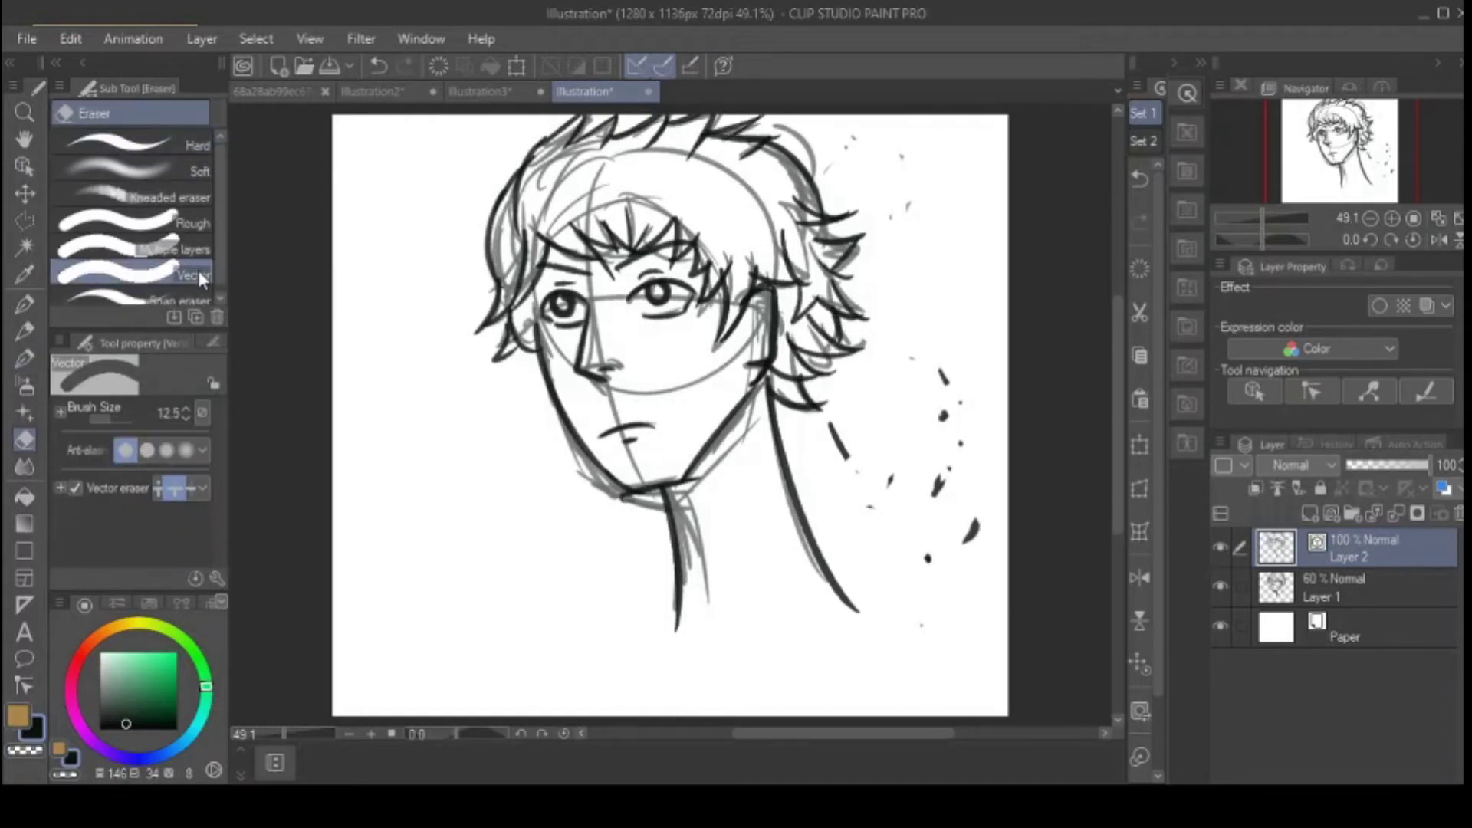
pyautogui.click(198, 270)
pyautogui.keyDown('alt'); pyautogui.click(525, 135); pyautogui.keyUp('alt')
pyautogui.click(25, 358)
pyautogui.hotkey('ctrl', 'z')
# Step: Set the drawing colour to near-black (120, 33, 0) and ink more spikes on the crown and back hair
pyautogui.click(109, 704)
pyautogui.moveTo(109, 704); pyautogui.dragTo(125, 729)
pyautogui.hotkey('ctrl', 'z')
pyautogui.moveTo(635, 116)
pyautogui.mouseDown()
pyautogui.moveTo(618, 122)
pyautogui.moveTo(635, 116)
pyautogui.mouseUp()
pyautogui.moveTo(622, 136); pyautogui.dragTo(644, 116)
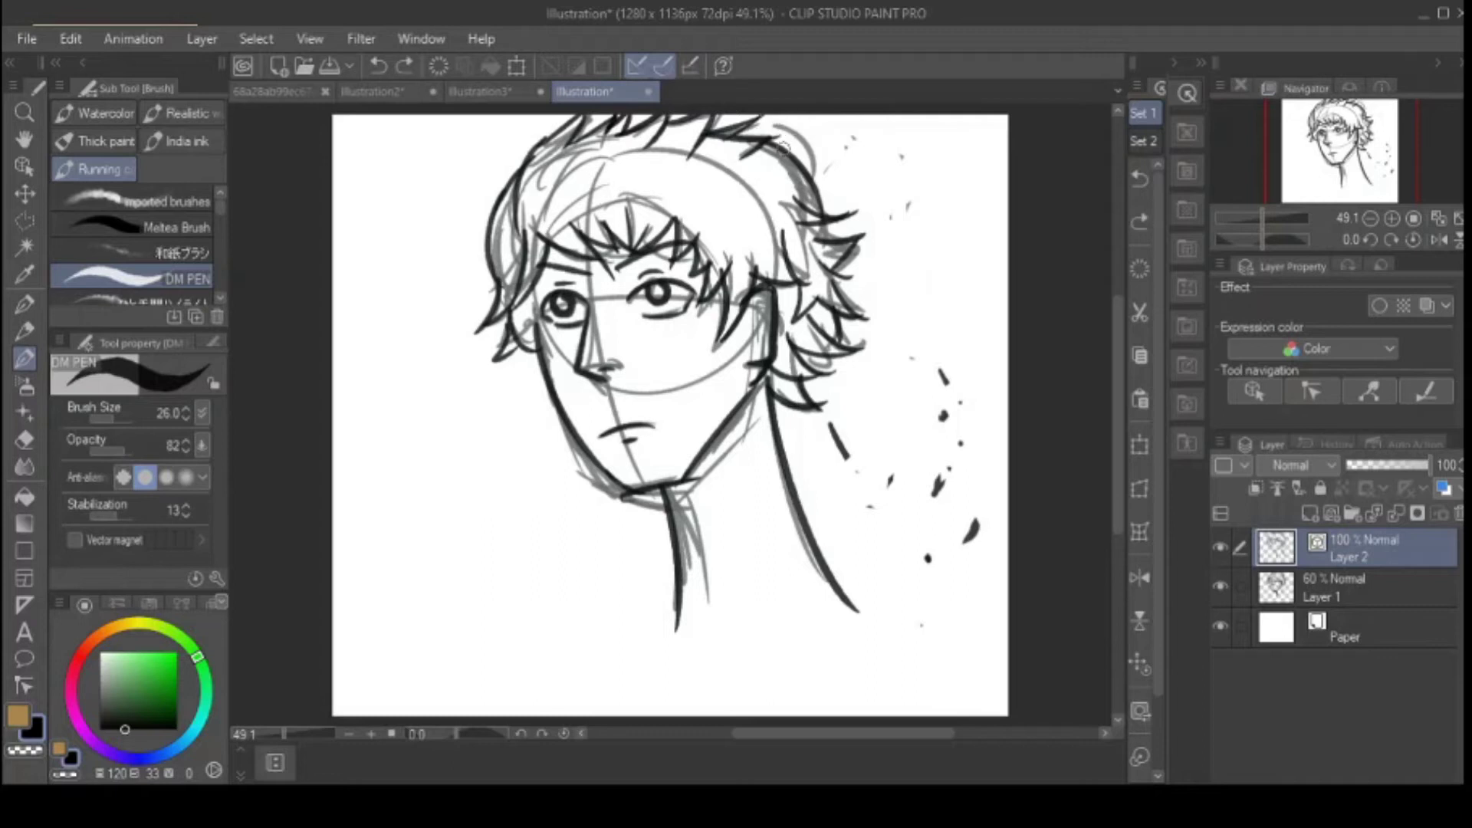
pyautogui.moveTo(786, 163)
pyautogui.mouseDown()
pyautogui.moveTo(772, 151)
pyautogui.moveTo(826, 182)
pyautogui.moveTo(811, 185)
pyautogui.mouseUp()
pyautogui.hotkey('ctrl', 'z')
pyautogui.hotkey('ctrl', 'z')
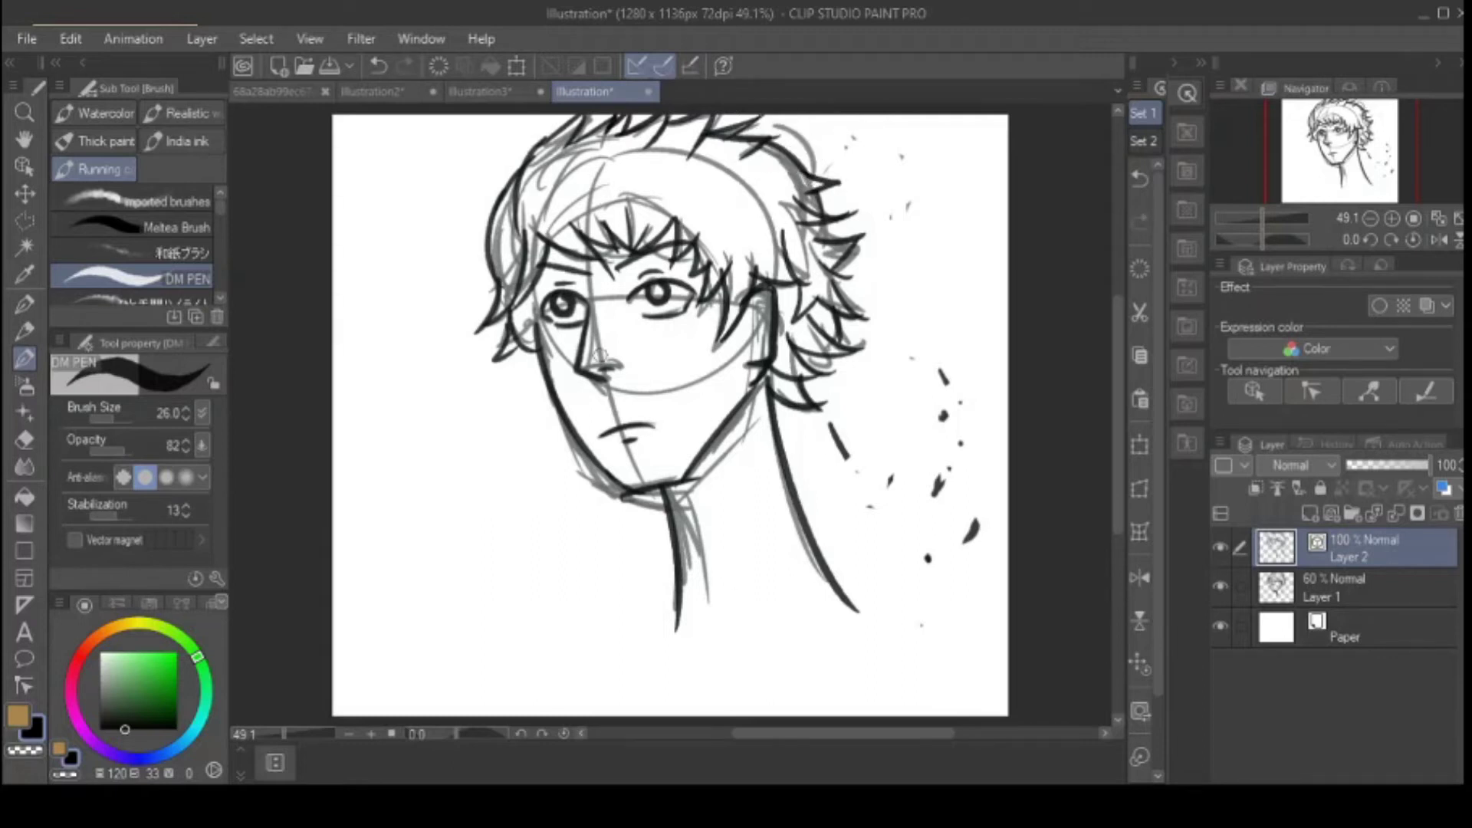
# Step: Ink both shoulder lines outward from the neck, redrawing the first attempts
pyautogui.moveTo(673, 542); pyautogui.dragTo(584, 650)
pyautogui.hotkey('ctrl', 'z')
pyautogui.moveTo(789, 502)
pyautogui.mouseDown()
pyautogui.moveTo(958, 594)
pyautogui.moveTo(910, 534)
pyautogui.mouseUp()
pyautogui.hotkey('ctrl', 'z')
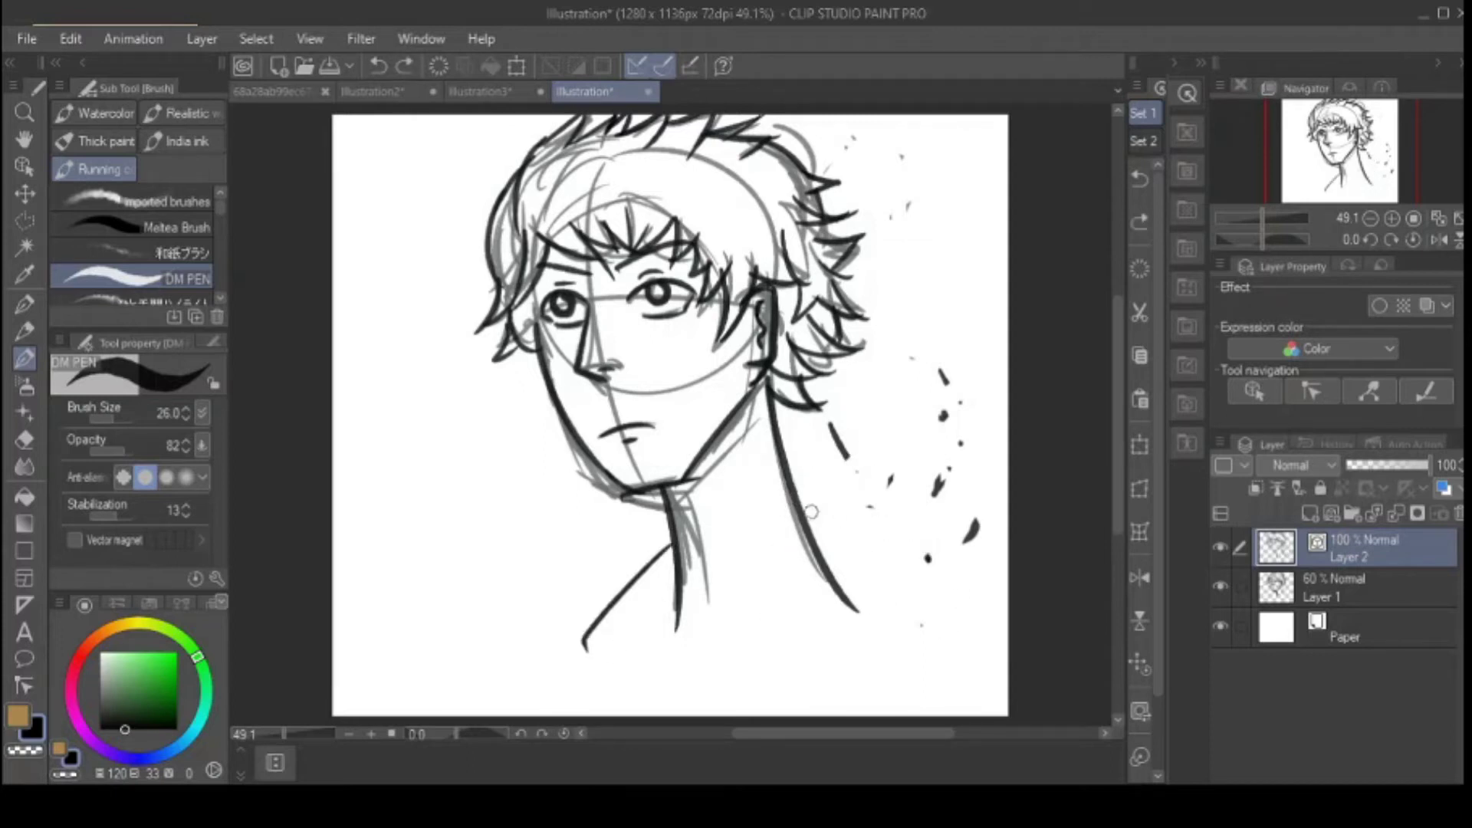
pyautogui.moveTo(801, 506); pyautogui.dragTo(966, 598)
pyautogui.moveTo(675, 539); pyautogui.dragTo(590, 602)
# Step: Trim the neck and shoulder line ends that overshoot where they meet
pyautogui.moveTo(813, 539); pyautogui.dragTo(777, 580)
pyautogui.moveTo(791, 493); pyautogui.dragTo(807, 520)
pyautogui.moveTo(635, 603); pyautogui.dragTo(602, 624)
pyautogui.moveTo(673, 548); pyautogui.dragTo(695, 566)
# Step: Ink both upper-arm outlines from the shoulders down toward the canvas edge
pyautogui.moveTo(592, 595); pyautogui.dragTo(552, 707)
pyautogui.hotkey('ctrl', 'z')
pyautogui.moveTo(955, 572)
pyautogui.mouseDown()
pyautogui.moveTo(1006, 674)
pyautogui.moveTo(1004, 717)
pyautogui.mouseUp()
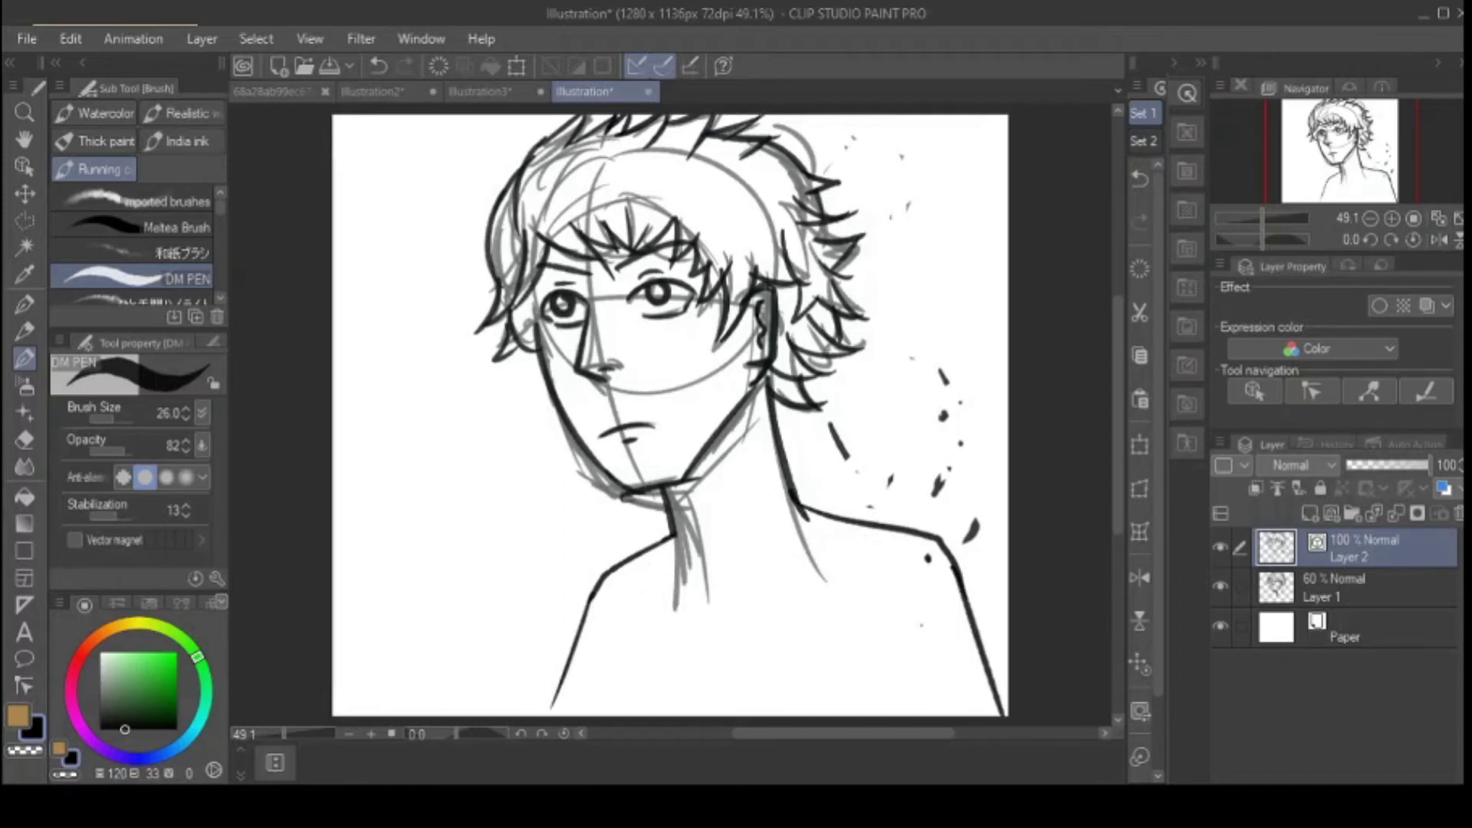
# Step: Hide the Layer 1 sketch and rework the line joining the far-side hair to the cheek
pyautogui.click(1220, 587)
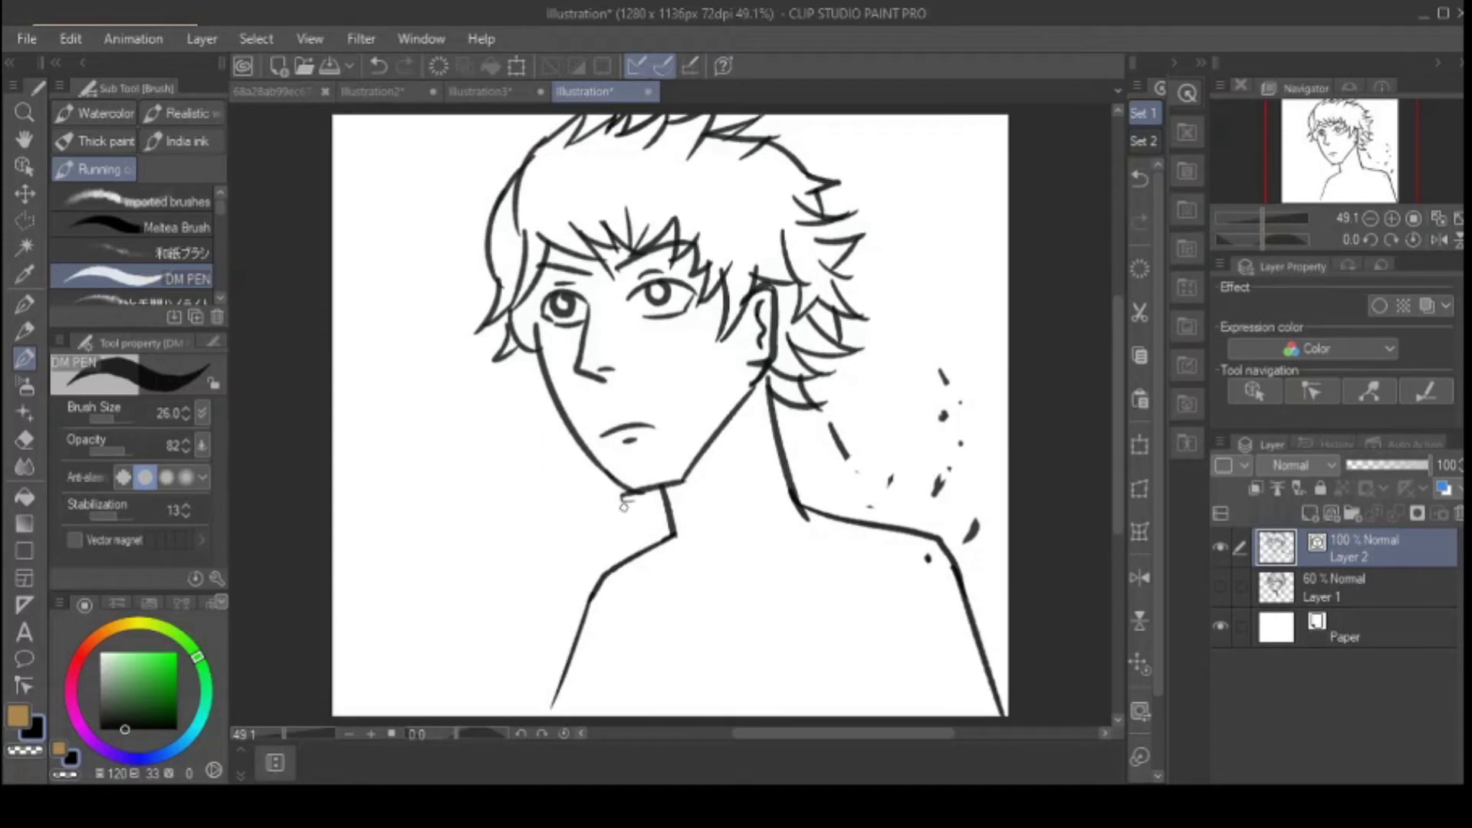
pyautogui.hotkey('ctrl', 'z')
pyautogui.moveTo(531, 288)
pyautogui.mouseDown()
pyautogui.moveTo(540, 362)
pyautogui.moveTo(538, 337)
pyautogui.mouseUp()
pyautogui.hotkey('ctrl', 'z')
pyautogui.hotkey('ctrl', 'z')
# Step: Ink the two collarbones below the neck
pyautogui.moveTo(754, 553); pyautogui.dragTo(748, 569)
pyautogui.moveTo(755, 553); pyautogui.dragTo(793, 544)
pyautogui.moveTo(691, 560); pyautogui.dragTo(701, 567)
pyautogui.moveTo(688, 559); pyautogui.dragTo(647, 572)
# Step: Draw the shirt's curved neckline from shoulder to shoulder below the collarbones, redoing the curve until it fits
pyautogui.moveTo(636, 558); pyautogui.dragTo(832, 531)
pyautogui.hotkey('ctrl', 'z')
pyautogui.hotkey('ctrl', 'z')
pyautogui.hotkey('ctrl', 'y')
pyautogui.moveTo(633, 561); pyautogui.dragTo(801, 510)
pyautogui.hotkey('ctrl', 'z')
pyautogui.moveTo(565, 557); pyautogui.dragTo(832, 518)
pyautogui.hotkey('ctrl', 'z')
pyautogui.moveTo(625, 566); pyautogui.dragTo(845, 516)
pyautogui.moveTo(618, 633); pyautogui.dragTo(618, 717)
pyautogui.hotkey('ctrl', 'z')
# Step: Remove the stray line inside the far-side hair and connect the open spikes at the back and in the fringe
pyautogui.moveTo(519, 186); pyautogui.dragTo(511, 232)
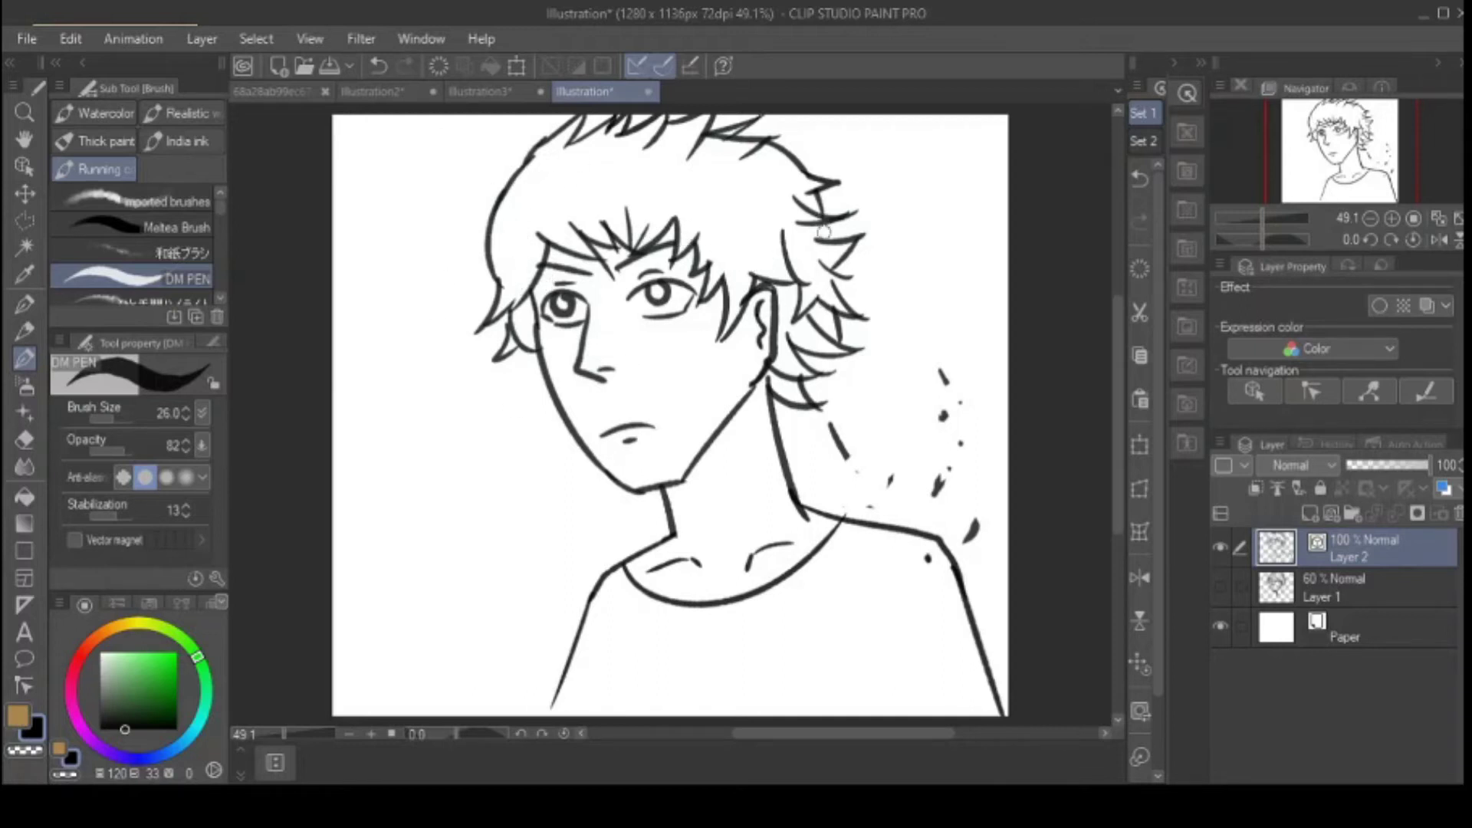
pyautogui.moveTo(817, 195); pyautogui.dragTo(853, 212)
pyautogui.hotkey('ctrl', 'z')
pyautogui.hotkey('ctrl', 'z')
pyautogui.moveTo(628, 218); pyautogui.dragTo(670, 251)
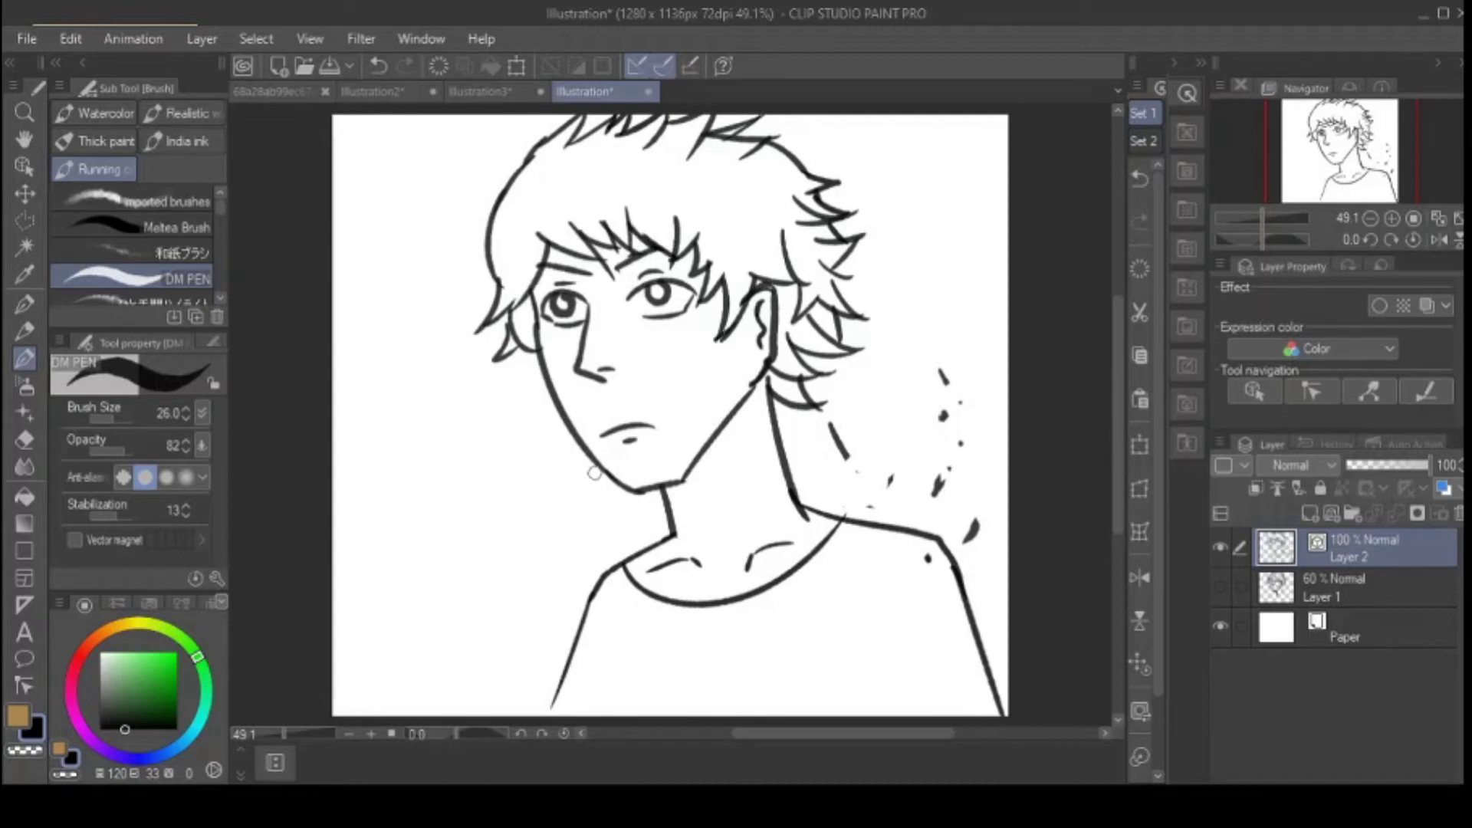
# Step: Add a raster layer beneath the Layer 2 line art and set up the Turnip pen at size 203.5 with a pale skin tone
pyautogui.click(1309, 513)
pyautogui.click(106, 631)
pyautogui.click(191, 232)
pyautogui.scroll(-3, 207, 249)
pyautogui.scroll(5, 207, 250)
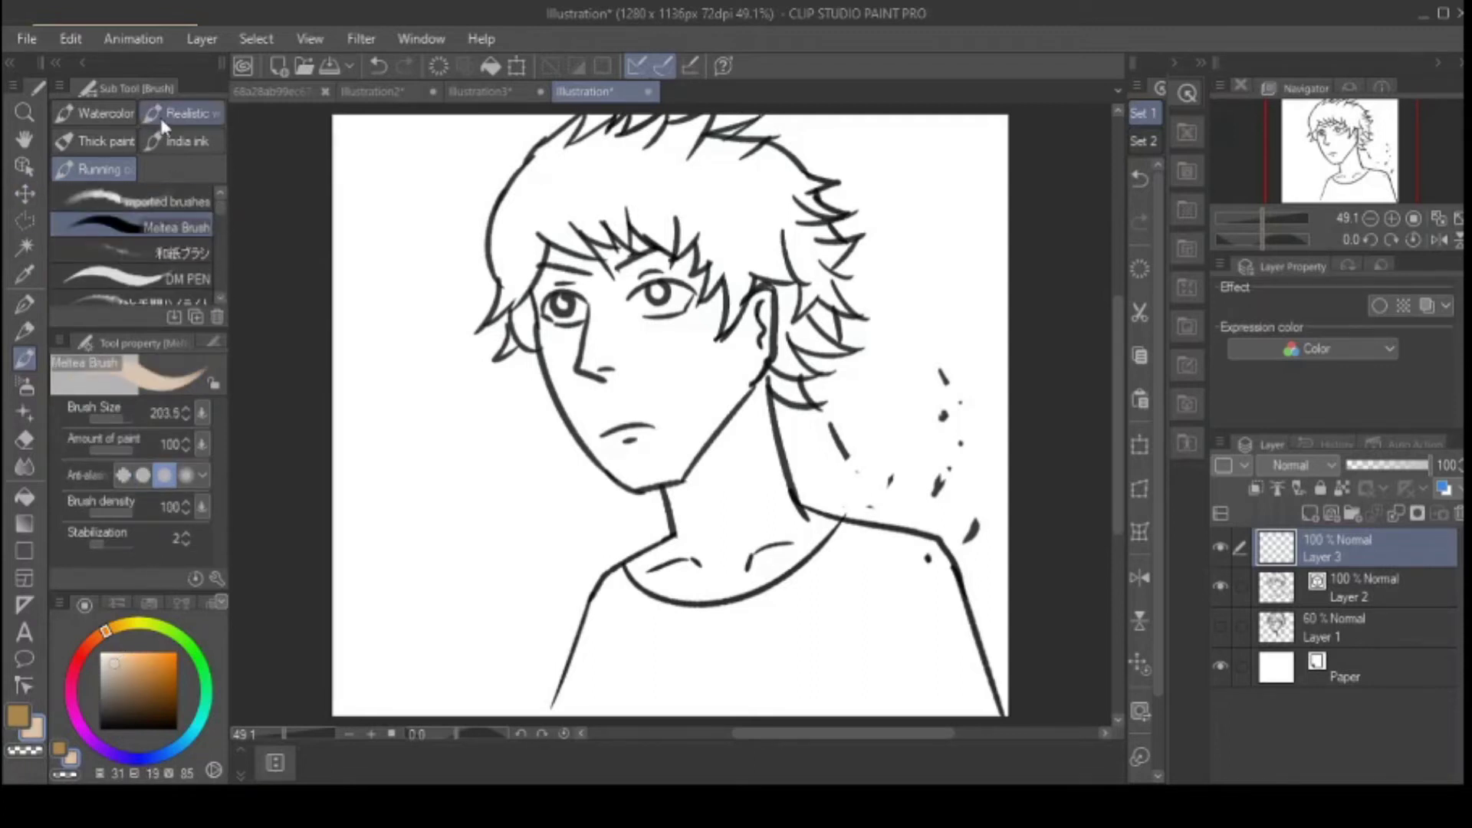
pyautogui.click(115, 139)
pyautogui.press('p')
pyautogui.click(126, 222)
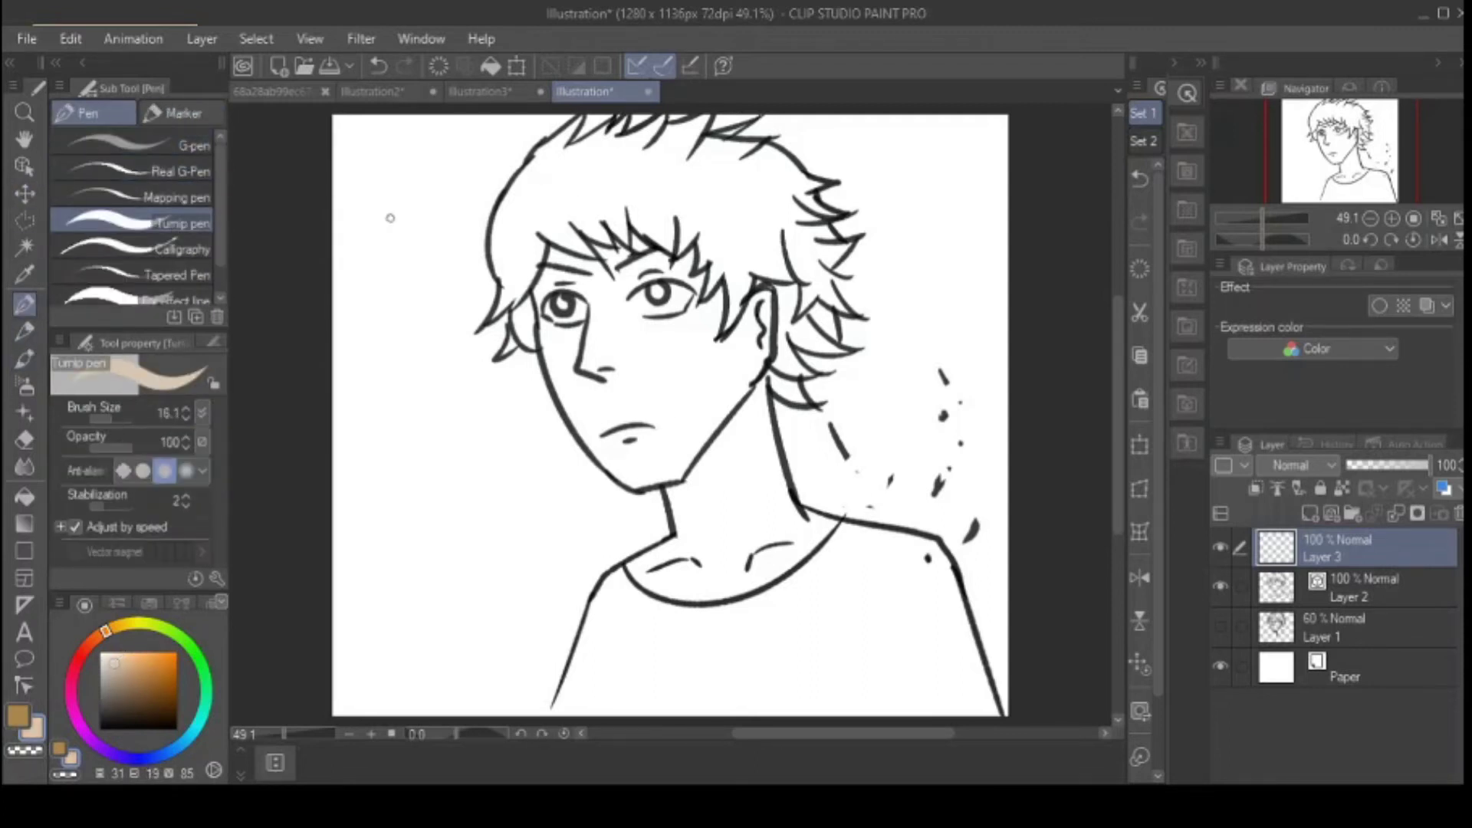
pyautogui.click(115, 419)
pyautogui.click(120, 419)
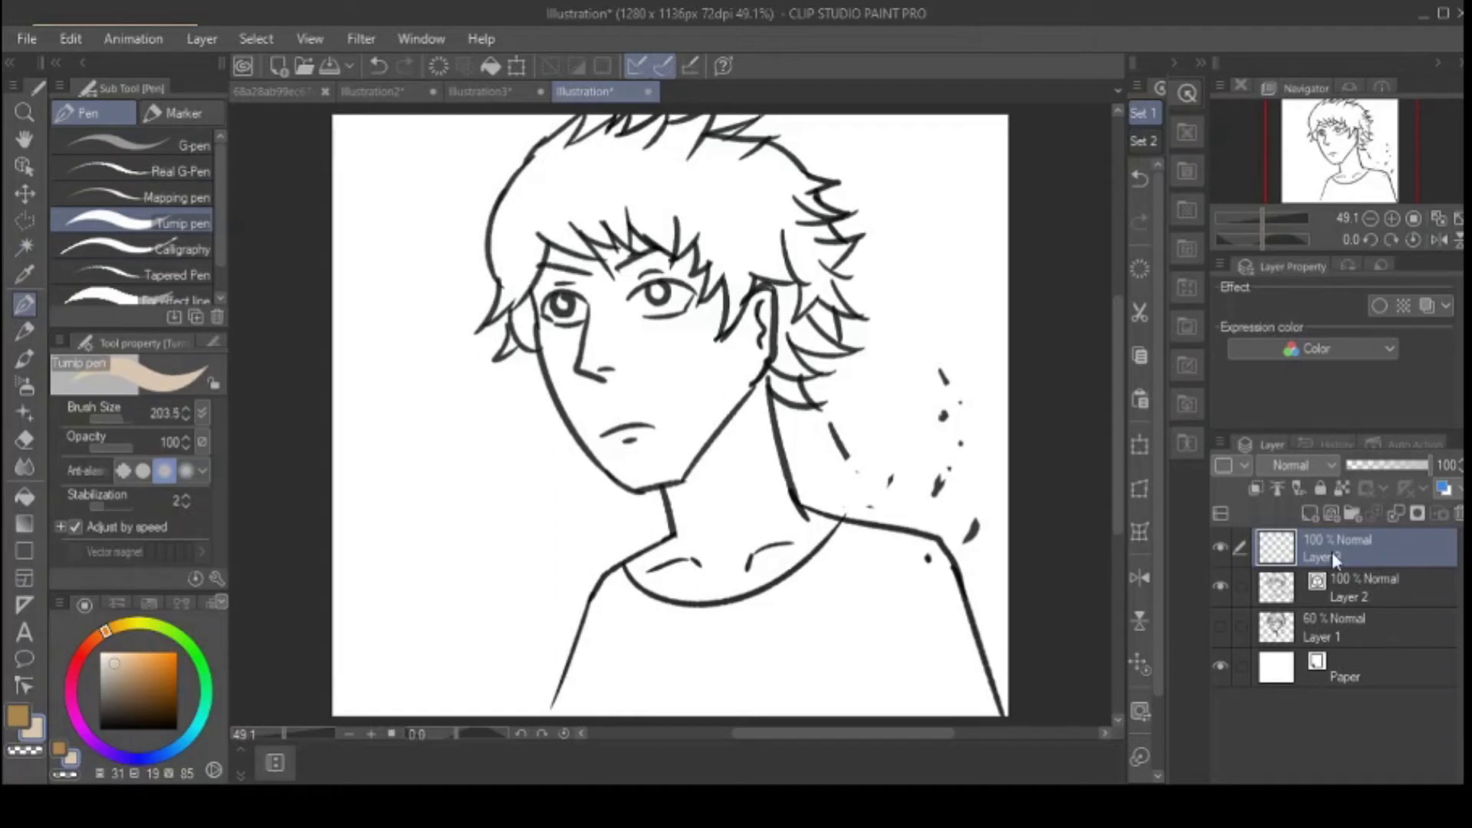
pyautogui.moveTo(1335, 557); pyautogui.dragTo(1335, 602)
# Step: Try paler skin tones over the face and neck
pyautogui.moveTo(576, 261); pyautogui.dragTo(563, 277)
pyautogui.hotkey('ctrl', 'z')
pyautogui.moveTo(537, 330)
pyautogui.mouseDown()
pyautogui.moveTo(651, 411)
pyautogui.moveTo(657, 329)
pyautogui.moveTo(744, 298)
pyautogui.moveTo(566, 264)
pyautogui.moveTo(695, 539)
pyautogui.moveTo(687, 583)
pyautogui.moveTo(752, 430)
pyautogui.mouseUp()
pyautogui.click(110, 655)
pyautogui.moveTo(580, 273)
pyautogui.mouseDown()
pyautogui.moveTo(706, 455)
pyautogui.moveTo(749, 453)
pyautogui.mouseUp()
# Step: Paint the face, ear and neck down to the neckline on Layer 3 in tan (H 31, S 37, V 84)
pyautogui.click(128, 664)
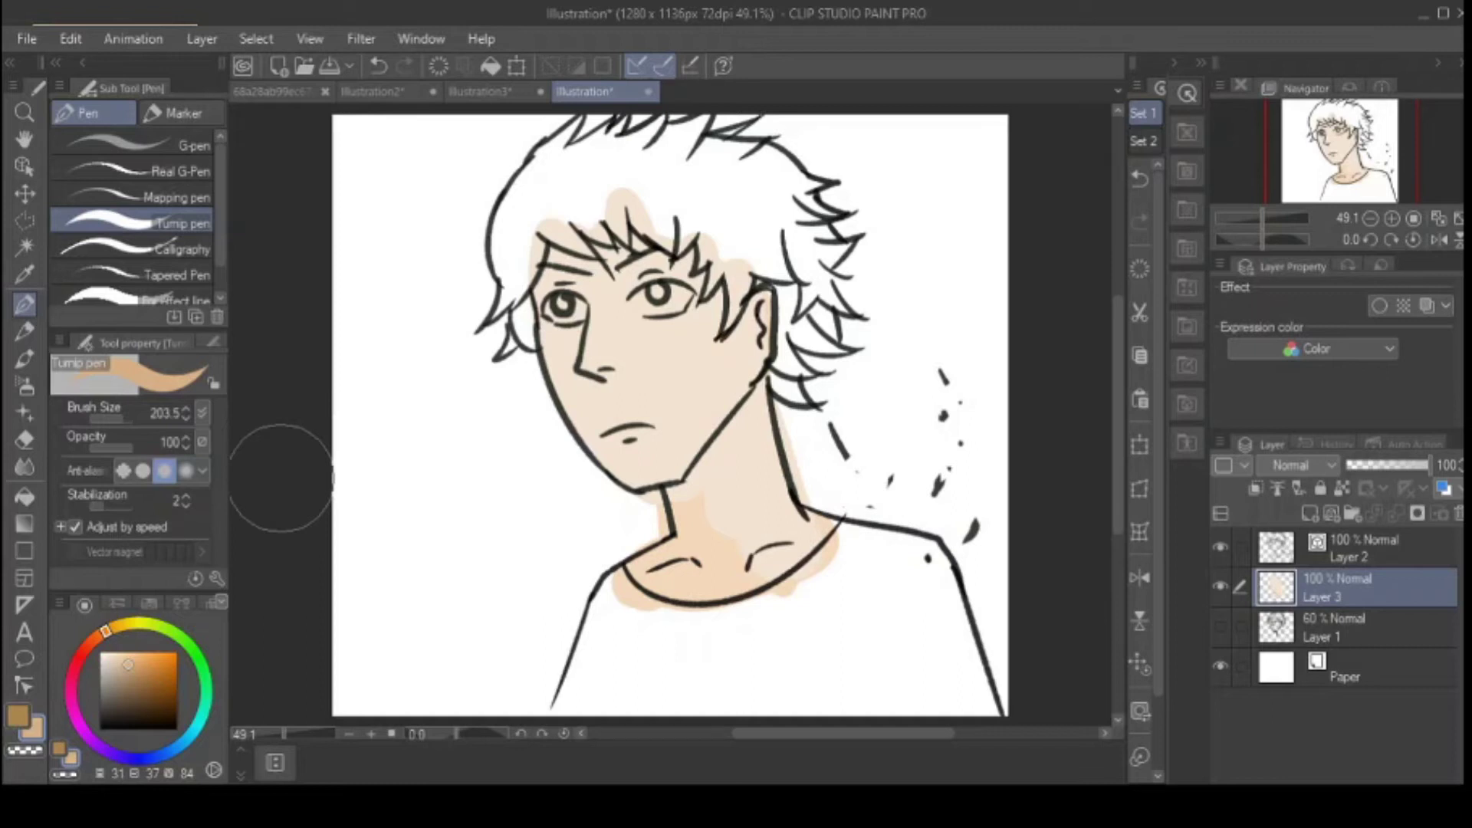
pyautogui.moveTo(571, 230)
pyautogui.mouseDown()
pyautogui.moveTo(598, 430)
pyautogui.moveTo(657, 292)
pyautogui.moveTo(667, 330)
pyautogui.moveTo(628, 458)
pyautogui.moveTo(644, 575)
pyautogui.moveTo(706, 368)
pyautogui.moveTo(608, 590)
pyautogui.moveTo(605, 552)
pyautogui.mouseUp()
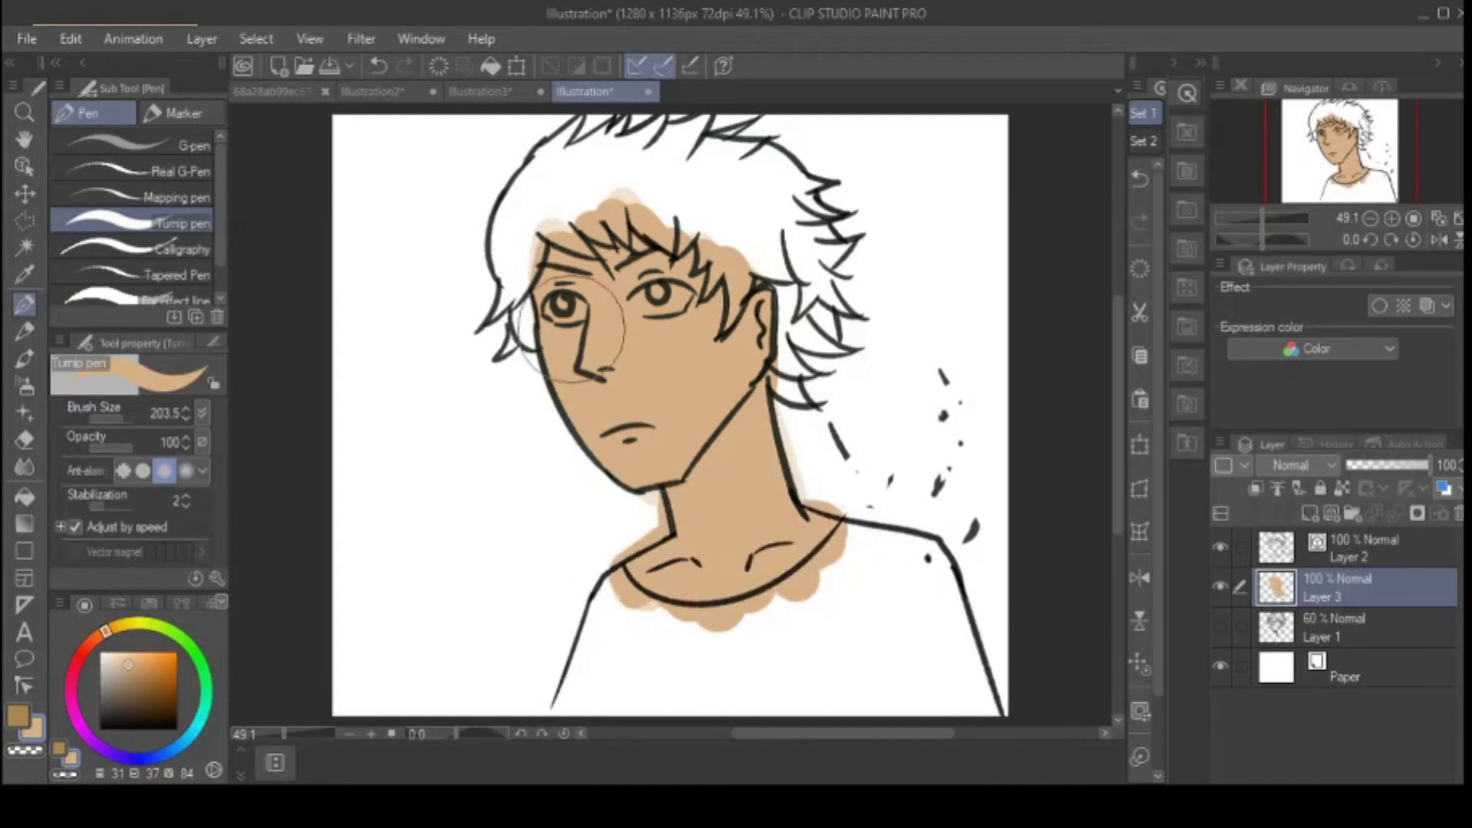
pyautogui.moveTo(757, 257); pyautogui.dragTo(747, 322)
pyautogui.moveTo(601, 441); pyautogui.dragTo(560, 326)
pyautogui.moveTo(640, 468); pyautogui.dragTo(676, 529)
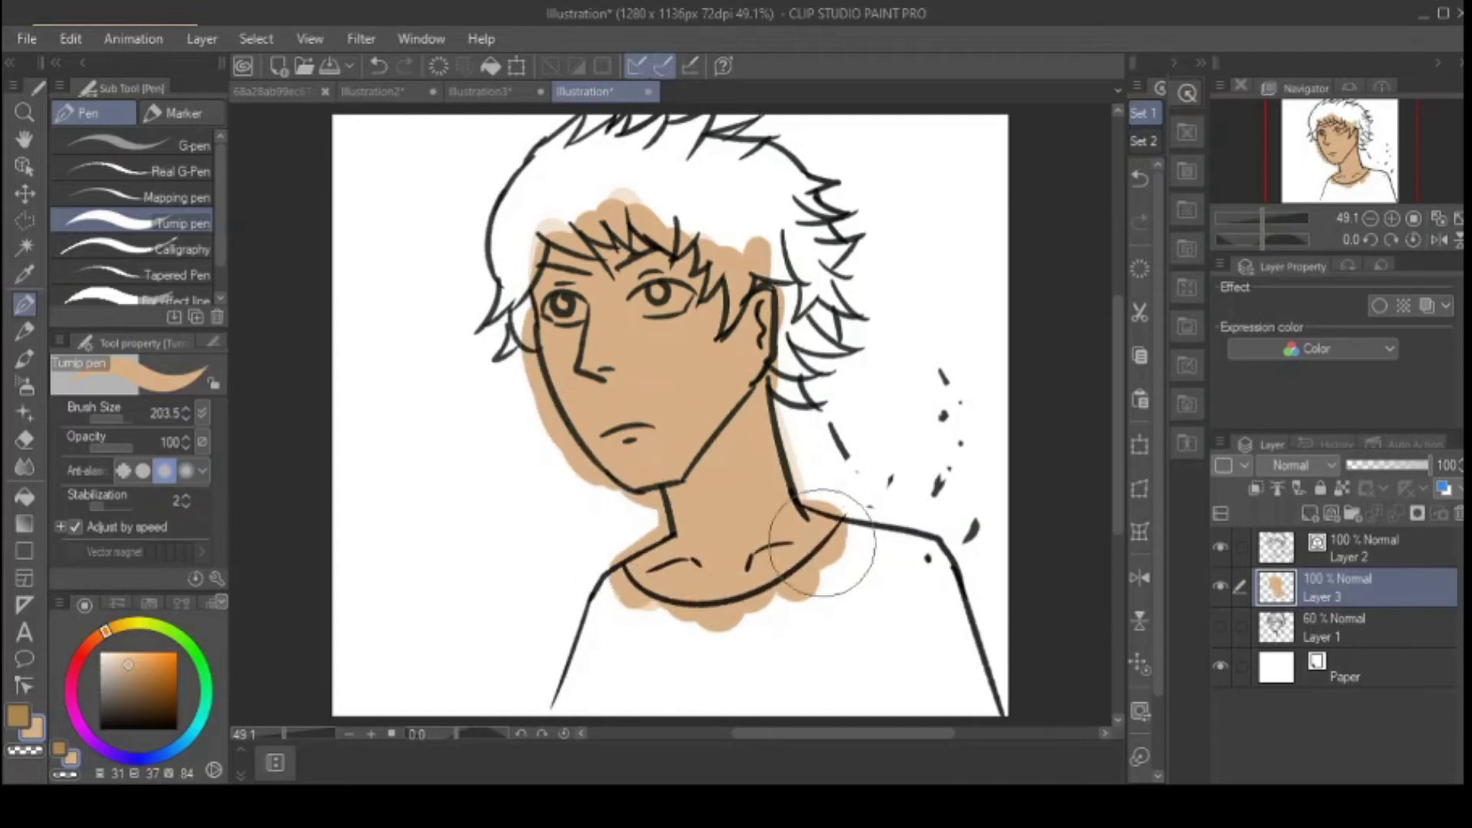
# Step: Trace the face and neck along the line art and fringe with a Polyline selection, and invert the selection
pyautogui.press('m')
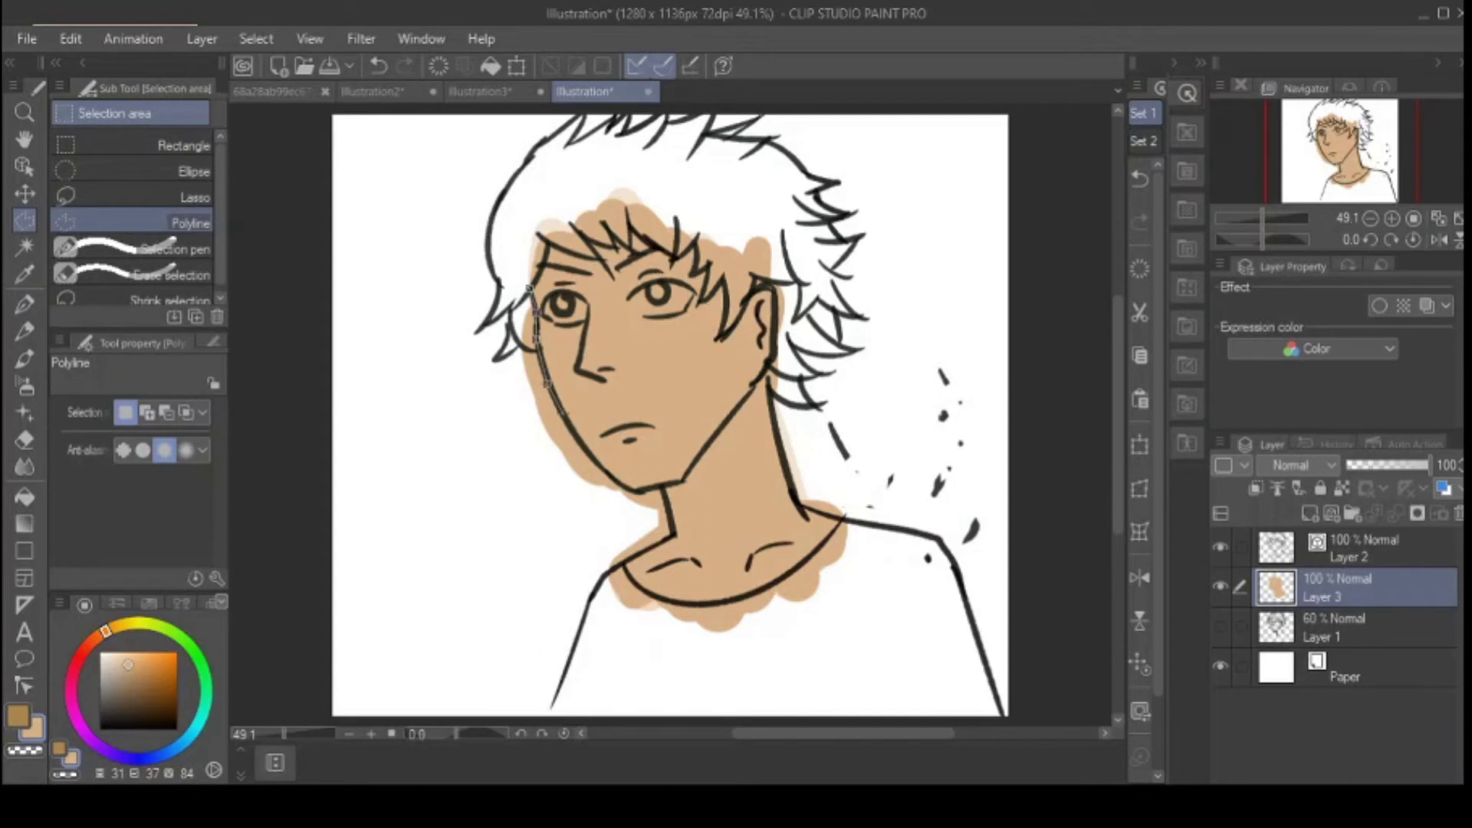
pyautogui.click(664, 487)
pyautogui.click(673, 536)
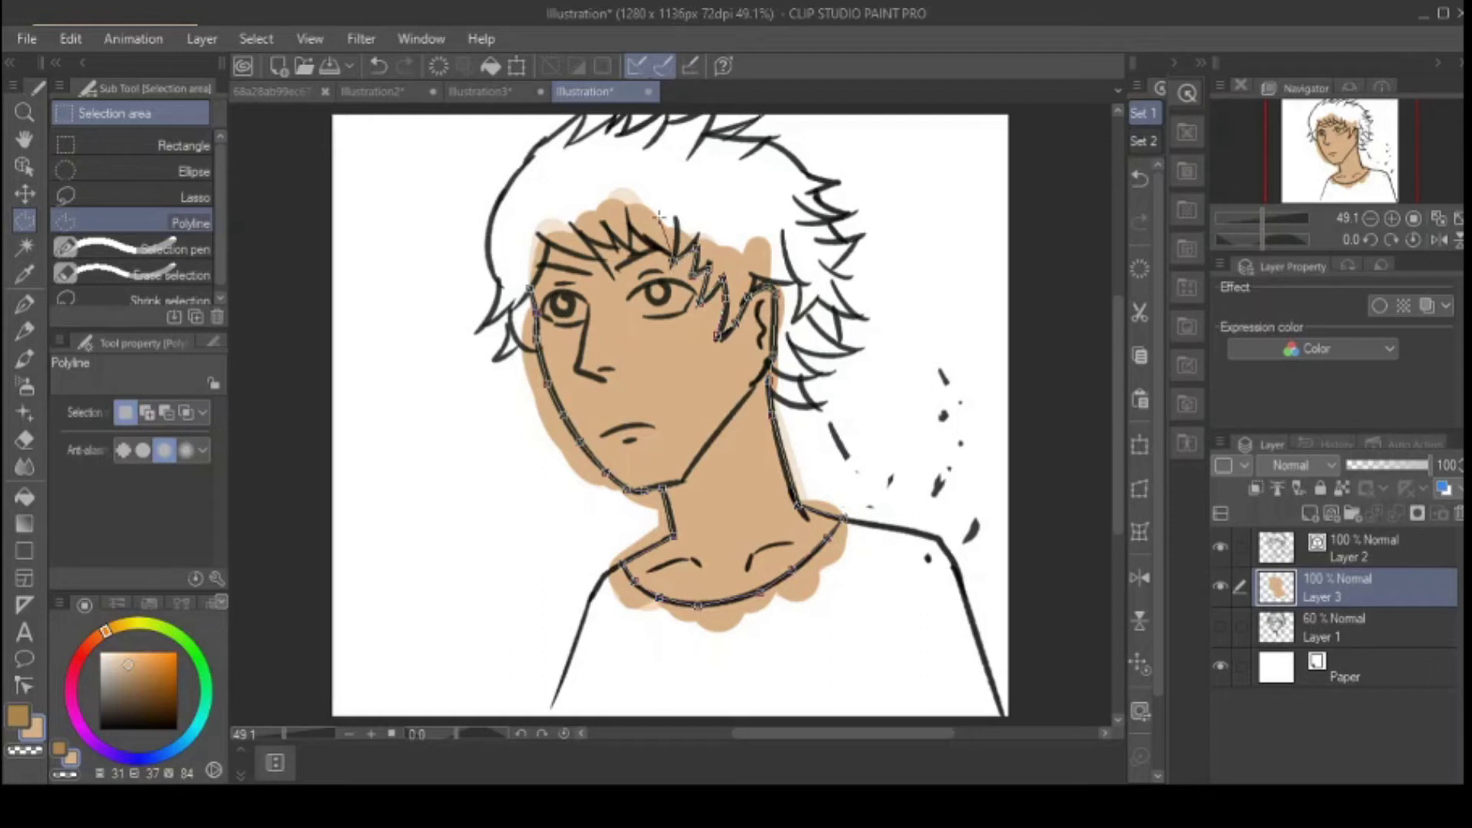
pyautogui.click(648, 241)
pyautogui.click(631, 227)
pyautogui.click(630, 252)
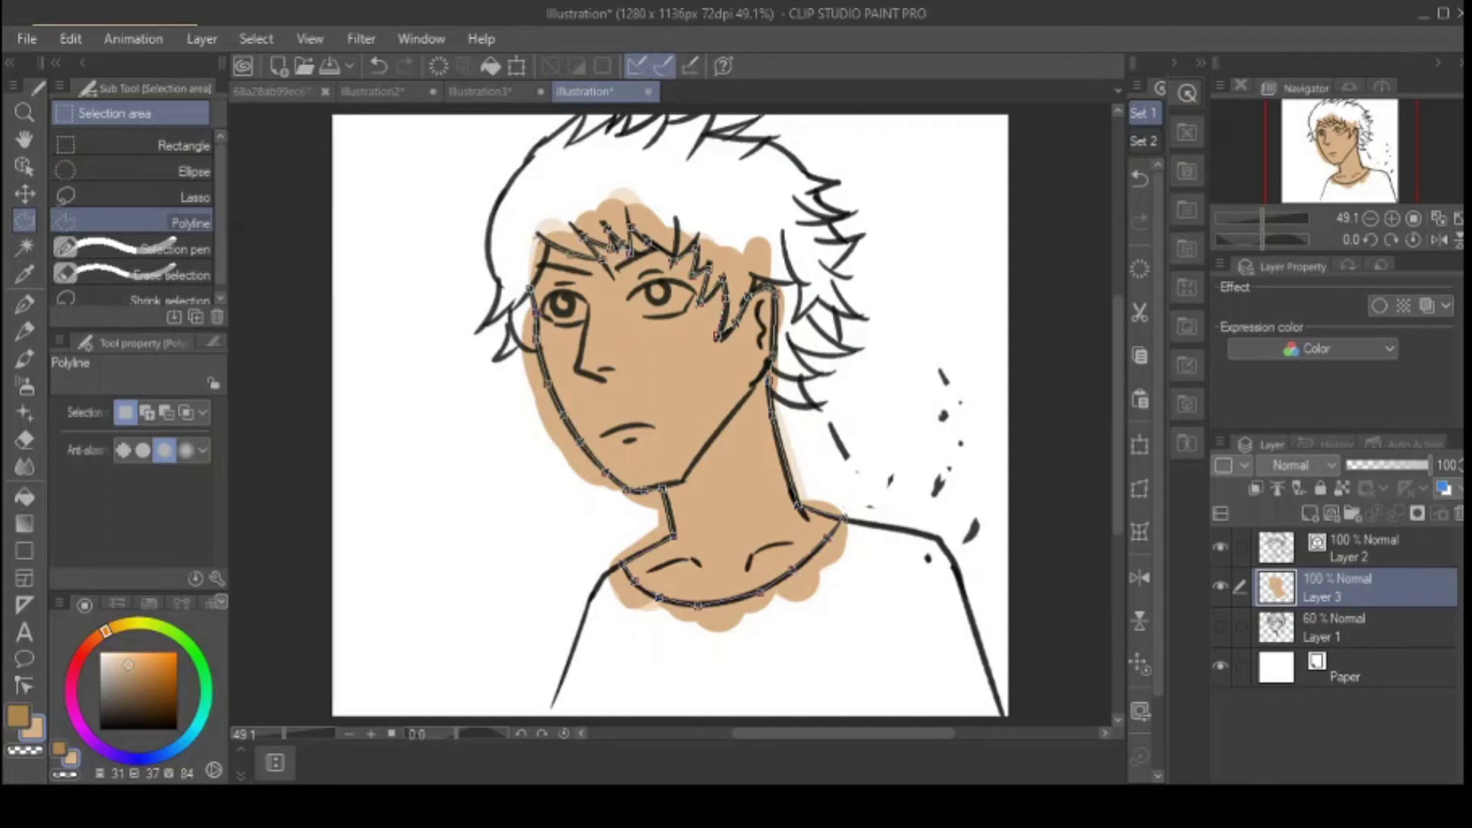
pyautogui.click(717, 335)
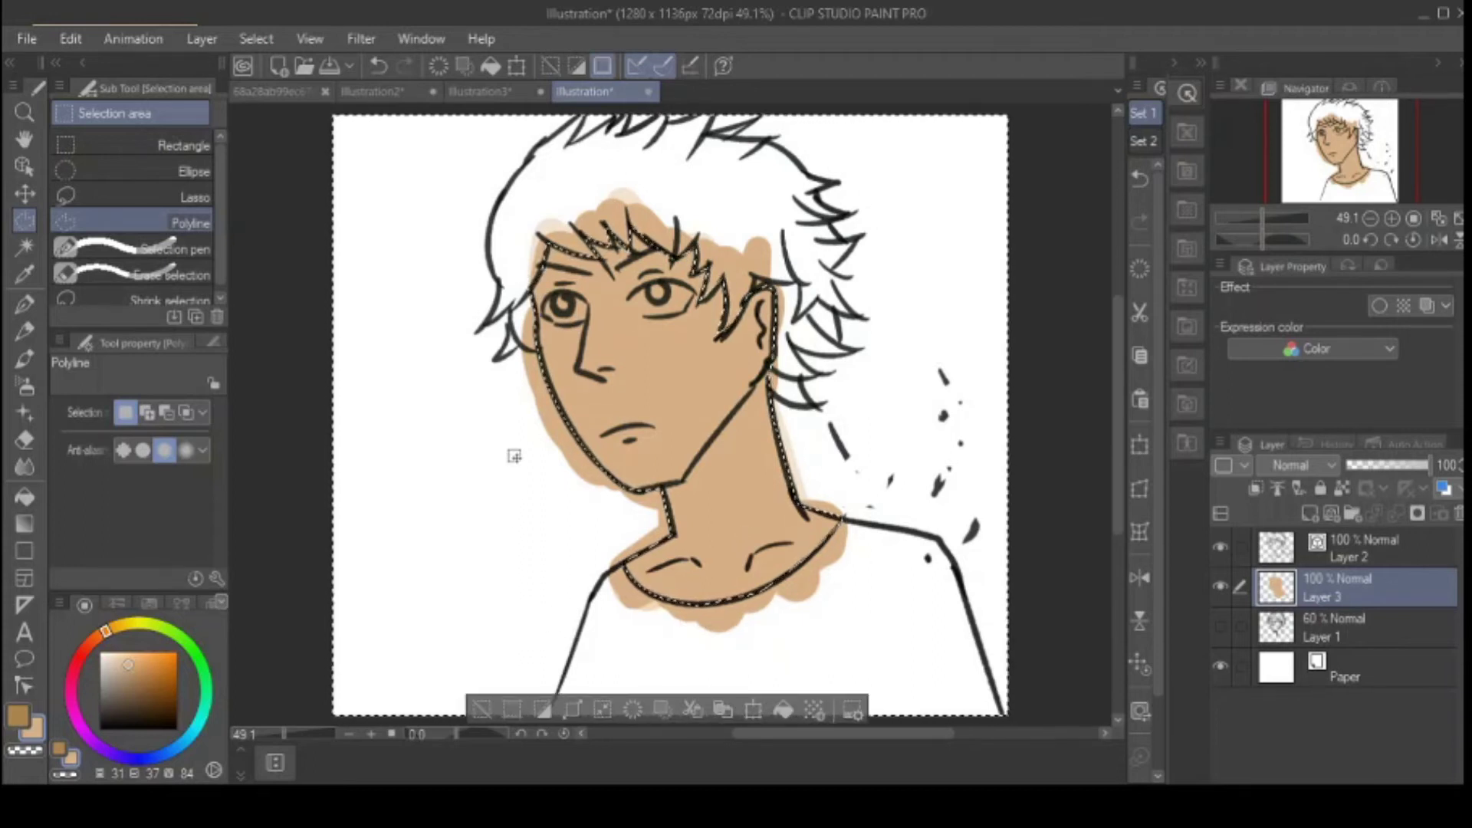
# Step: Erase the skin colour outside the face and neck outline with the Hard eraser at size 203.5
pyautogui.press('e')
pyautogui.click(130, 144)
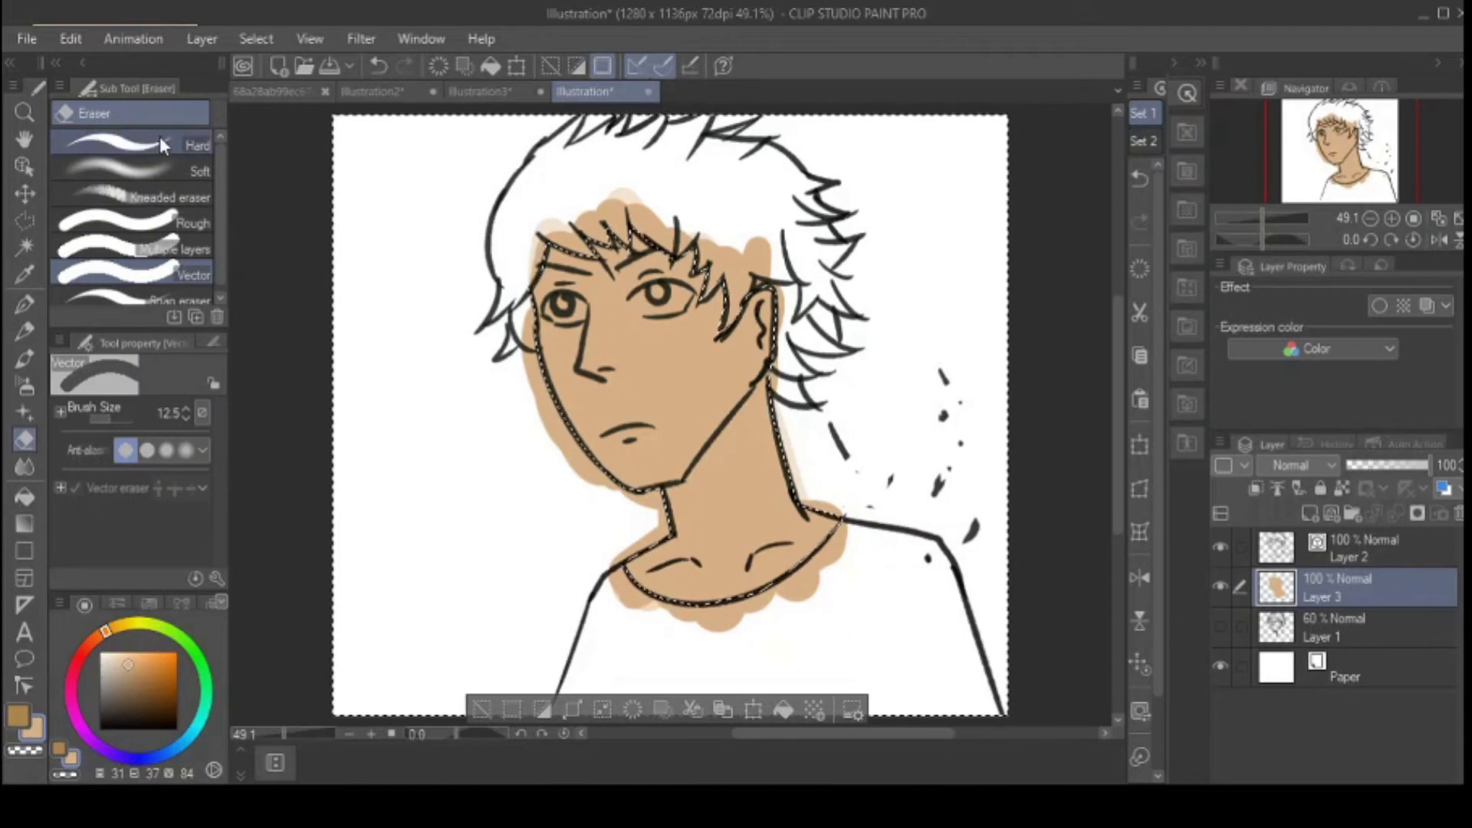
pyautogui.moveTo(124, 417); pyautogui.dragTo(121, 418)
pyautogui.moveTo(563, 486)
pyautogui.mouseDown()
pyautogui.moveTo(529, 239)
pyautogui.moveTo(805, 329)
pyautogui.mouseUp()
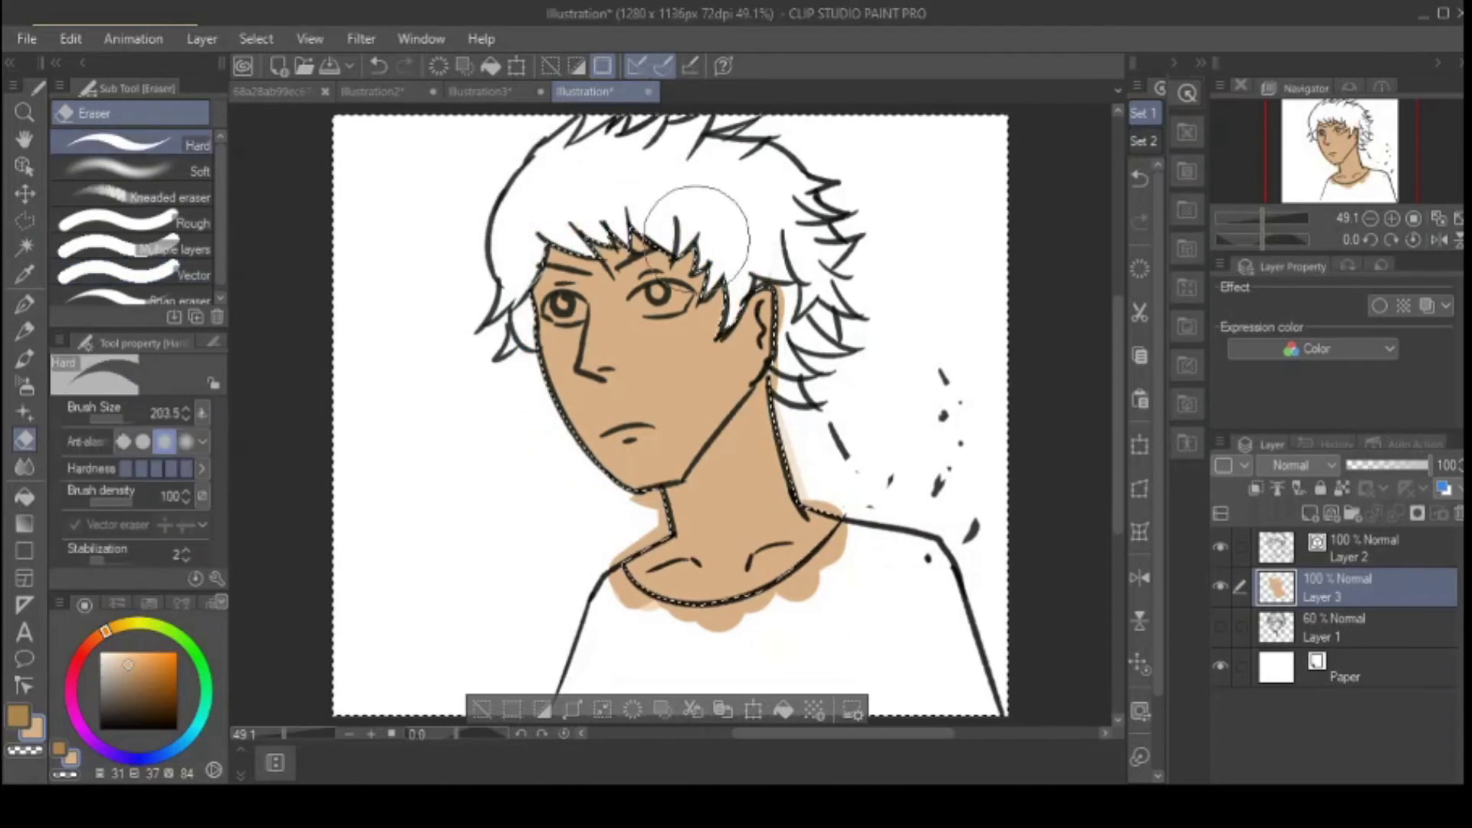
pyautogui.moveTo(858, 418)
pyautogui.mouseDown()
pyautogui.moveTo(848, 565)
pyautogui.moveTo(621, 537)
pyautogui.moveTo(656, 525)
pyautogui.mouseUp()
pyautogui.click(543, 709)
pyautogui.hotkey('ctrl', 'z')
pyautogui.hotkey('ctrl', 'z')
# Step: Add a layer above the skin and block in the main mass of the hair in dark brown
pyautogui.click(1310, 513)
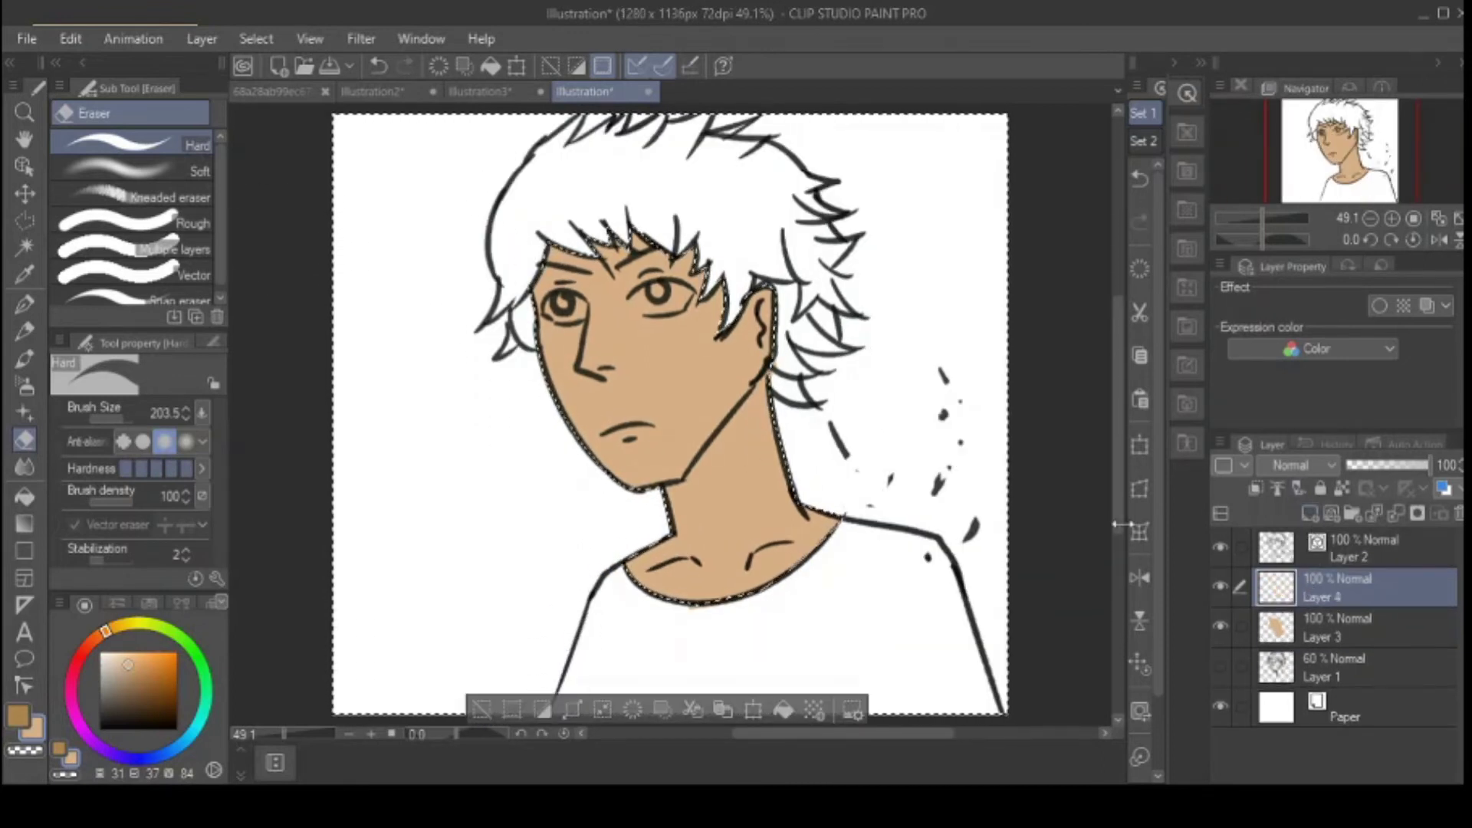
pyautogui.press('x')
pyautogui.press('p')
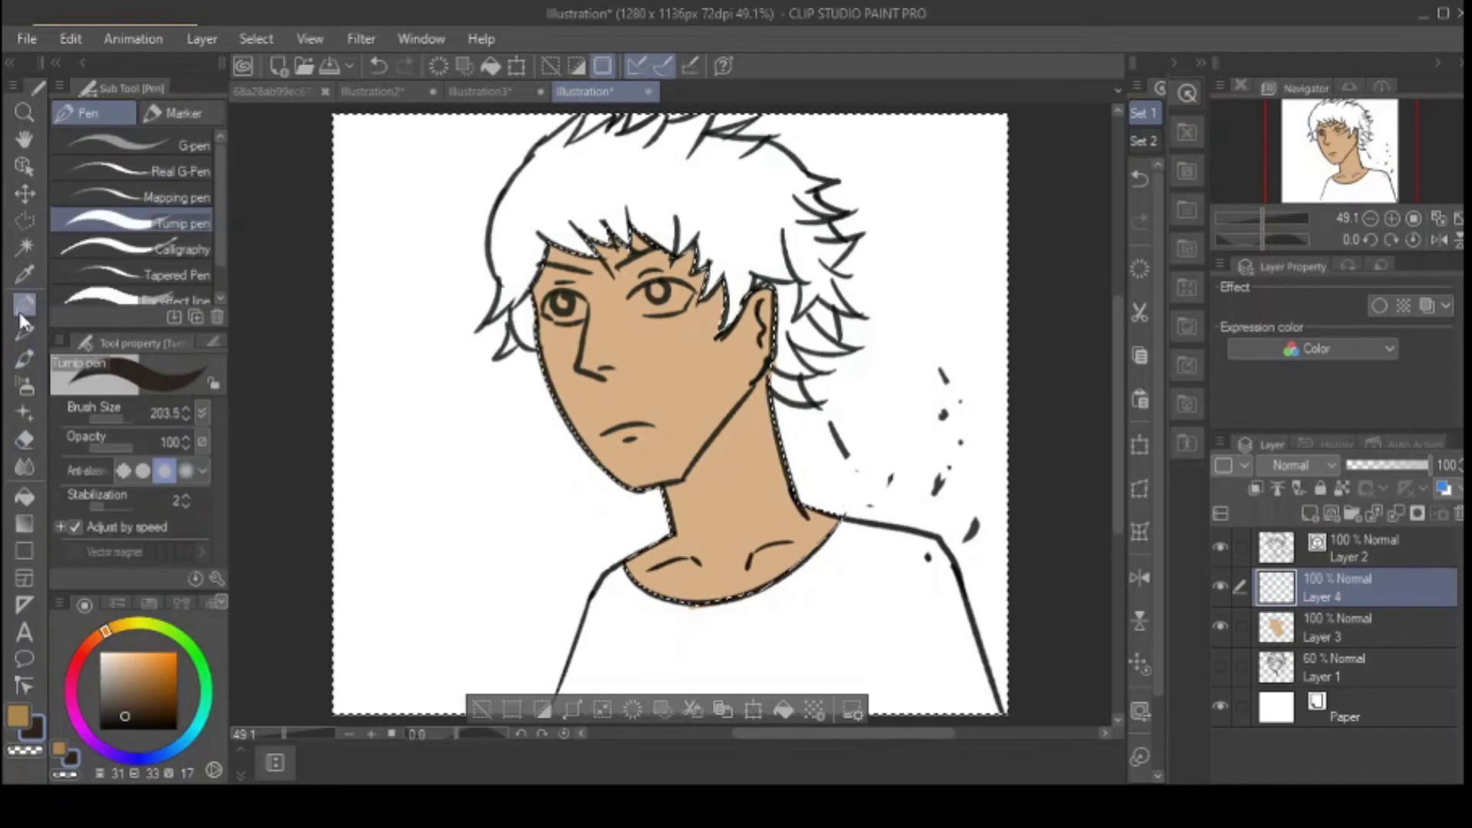
pyautogui.moveTo(534, 174)
pyautogui.mouseDown()
pyautogui.moveTo(486, 319)
pyautogui.moveTo(562, 176)
pyautogui.mouseUp()
pyautogui.moveTo(640, 231); pyautogui.dragTo(768, 277)
pyautogui.moveTo(801, 384)
pyautogui.mouseDown()
pyautogui.moveTo(807, 177)
pyautogui.moveTo(729, 131)
pyautogui.mouseUp()
# Step: Paint the hair's top, back, far side and fringe tips in lighter brown (H 31, S 53, V 58)
pyautogui.click(141, 685)
pyautogui.moveTo(545, 141)
pyautogui.mouseDown()
pyautogui.moveTo(865, 276)
pyautogui.moveTo(855, 418)
pyautogui.mouseUp()
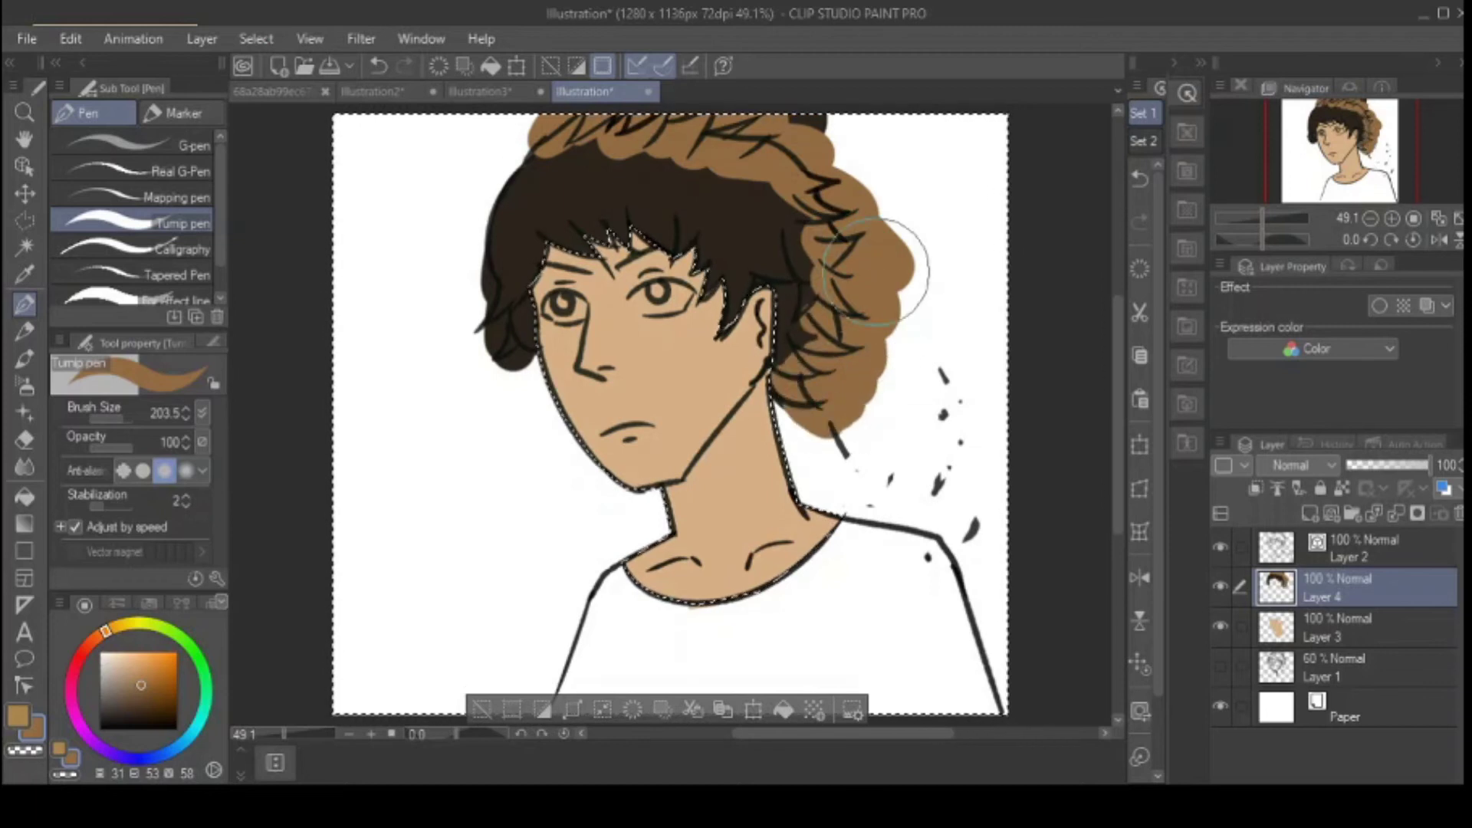
pyautogui.moveTo(475, 231); pyautogui.dragTo(469, 387)
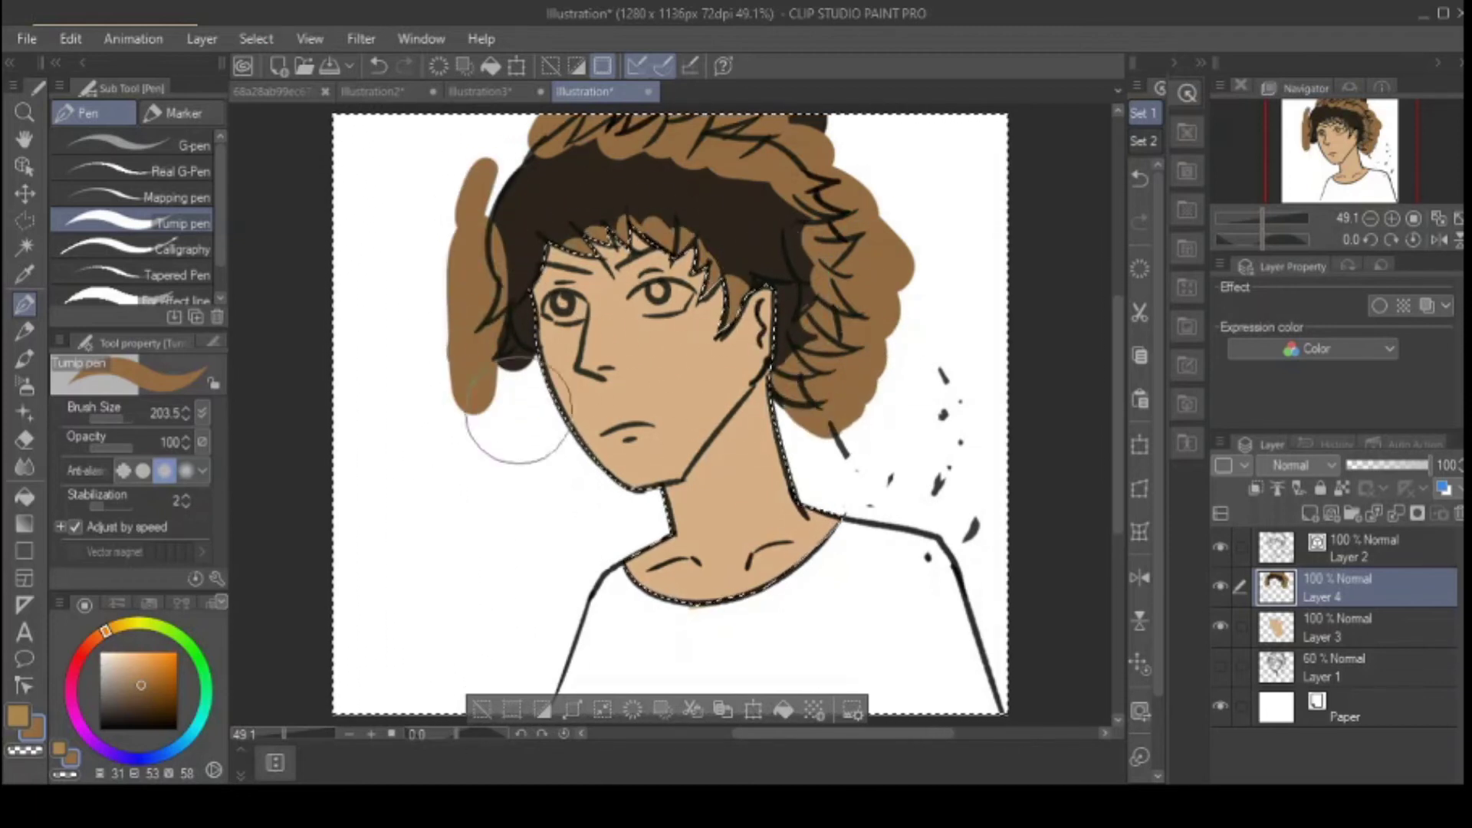
pyautogui.moveTo(541, 320); pyautogui.dragTo(545, 240)
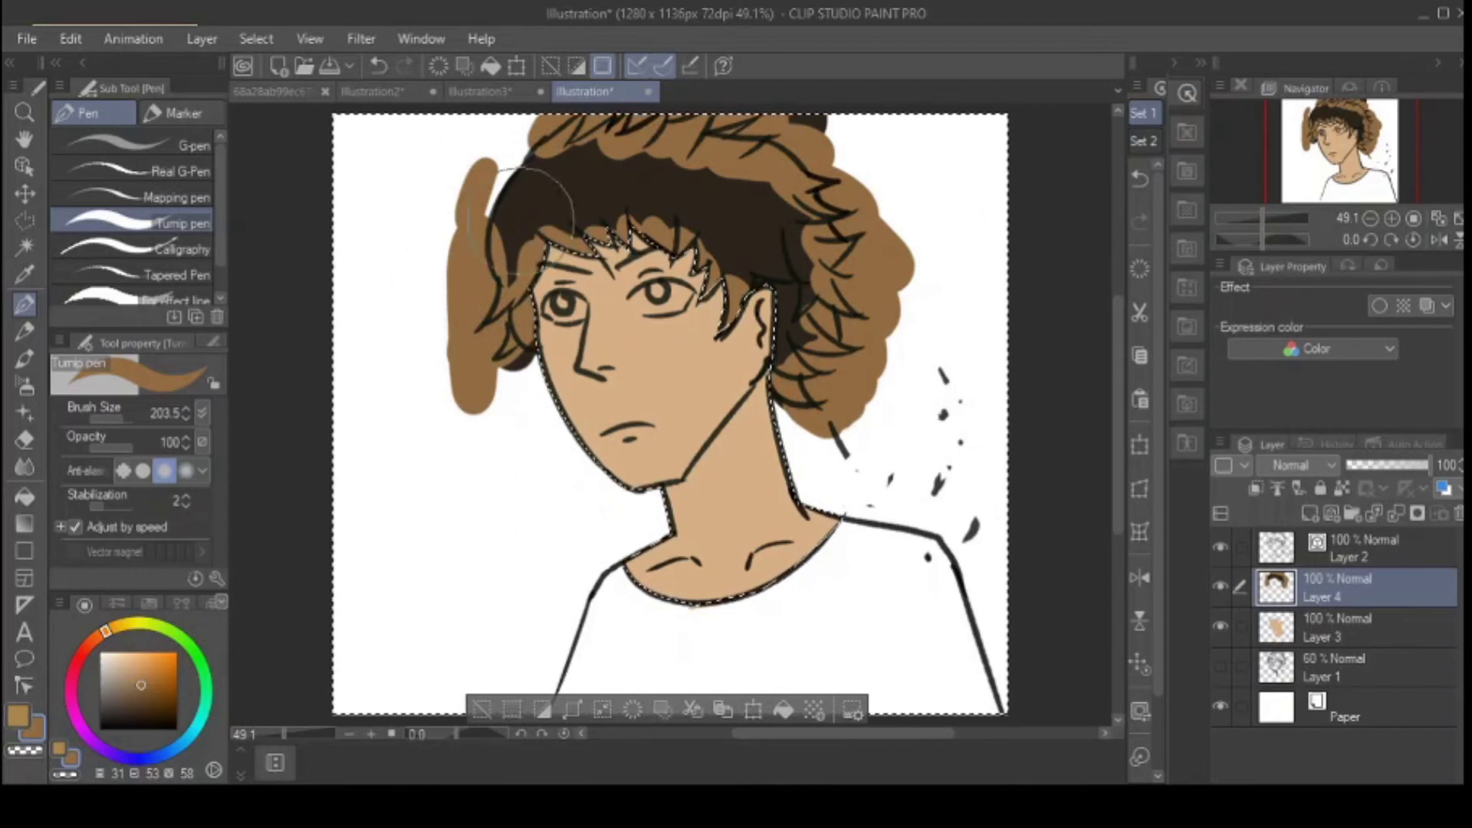
# Step: Replace the selection with a Polyline outline around the hair spikes and fringe, and invert it
pyautogui.press('m')
pyautogui.hotkey('ctrl', 'd')
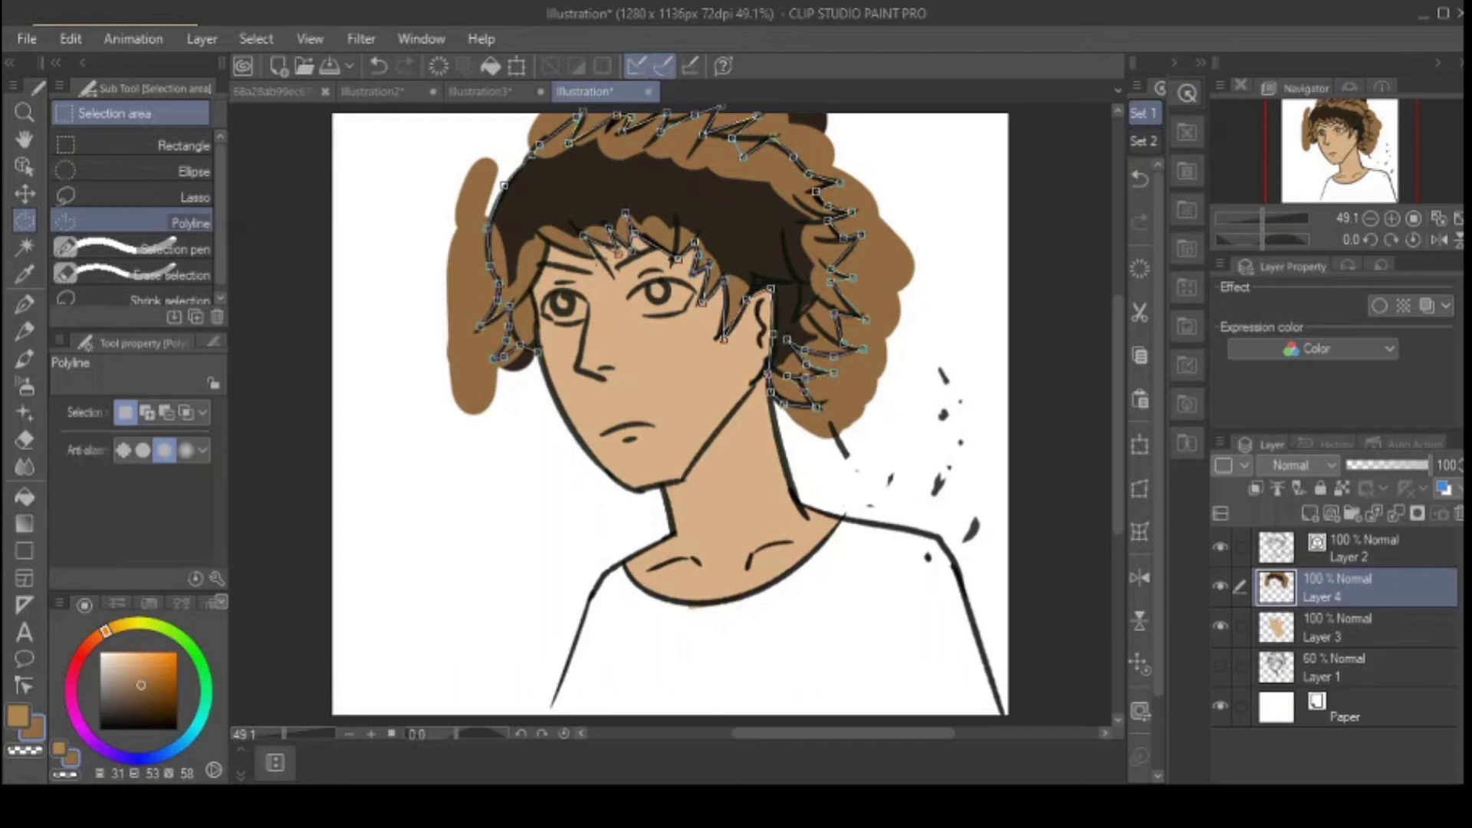
pyautogui.click(618, 252)
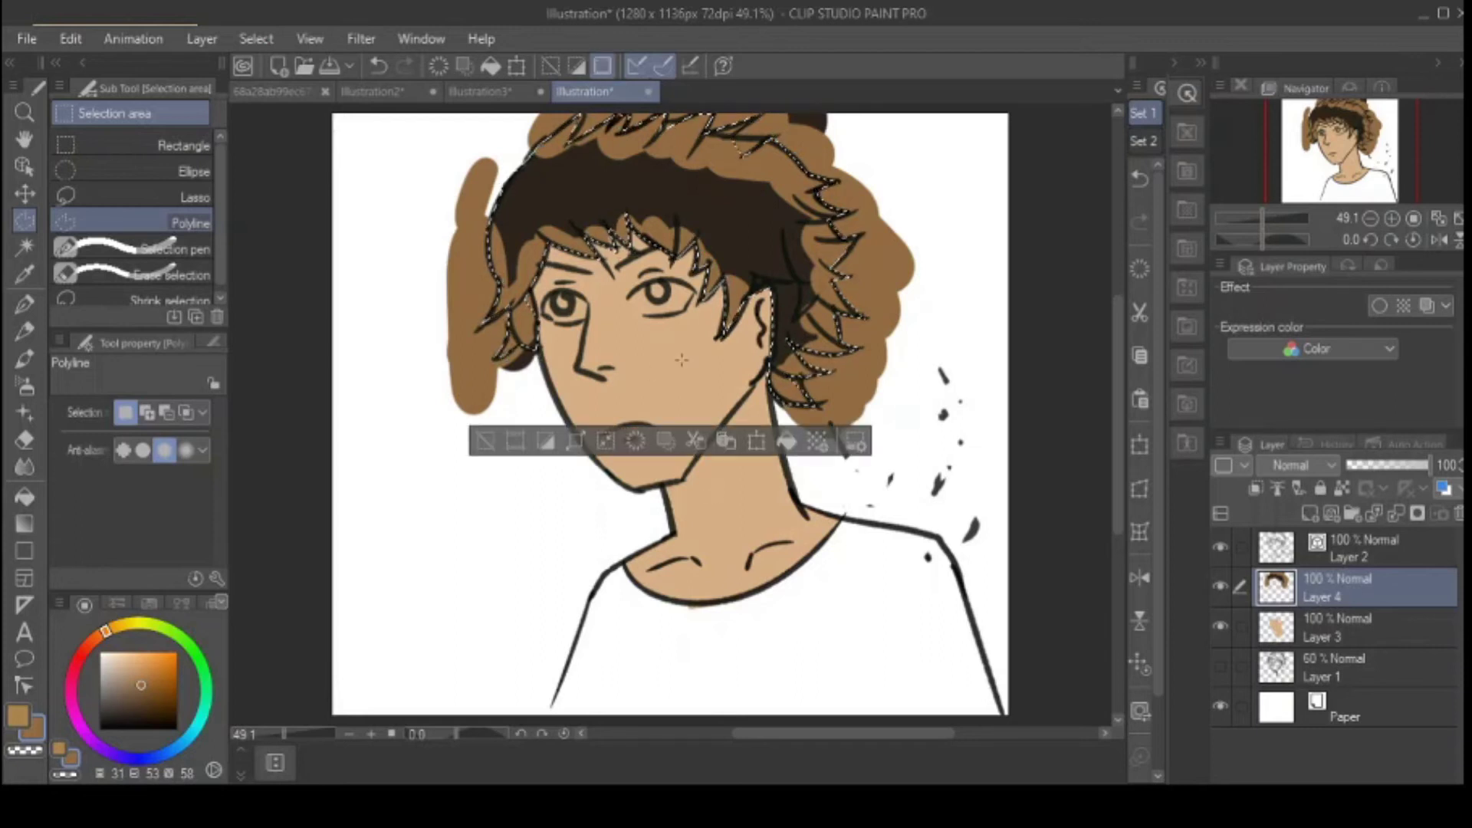
pyautogui.click(542, 443)
# Step: Erase the brown spilling outside the hair outline and clear the selection
pyautogui.press('e')
pyautogui.moveTo(476, 181)
pyautogui.mouseDown()
pyautogui.moveTo(517, 180)
pyautogui.moveTo(510, 194)
pyautogui.moveTo(491, 161)
pyautogui.moveTo(479, 280)
pyautogui.moveTo(446, 166)
pyautogui.mouseUp()
pyautogui.moveTo(437, 332); pyautogui.dragTo(509, 371)
pyautogui.moveTo(498, 146)
pyautogui.mouseDown()
pyautogui.moveTo(646, 99)
pyautogui.moveTo(814, 121)
pyautogui.moveTo(853, 152)
pyautogui.moveTo(800, 138)
pyautogui.moveTo(728, 230)
pyautogui.moveTo(828, 230)
pyautogui.moveTo(867, 190)
pyautogui.moveTo(819, 178)
pyautogui.moveTo(852, 285)
pyautogui.moveTo(876, 282)
pyautogui.moveTo(844, 374)
pyautogui.moveTo(873, 414)
pyautogui.moveTo(840, 424)
pyautogui.moveTo(800, 409)
pyautogui.mouseUp()
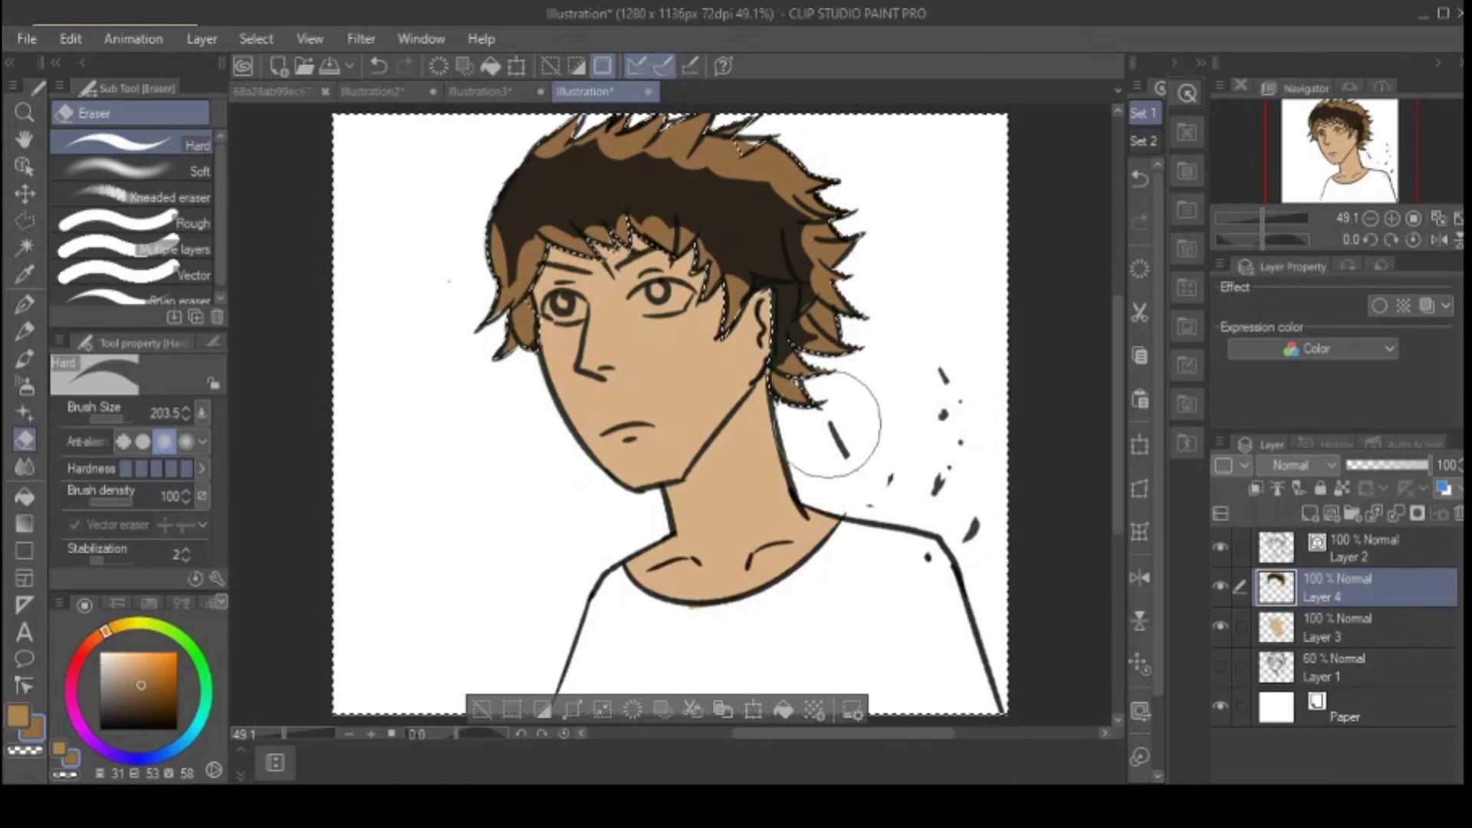
pyautogui.click(482, 708)
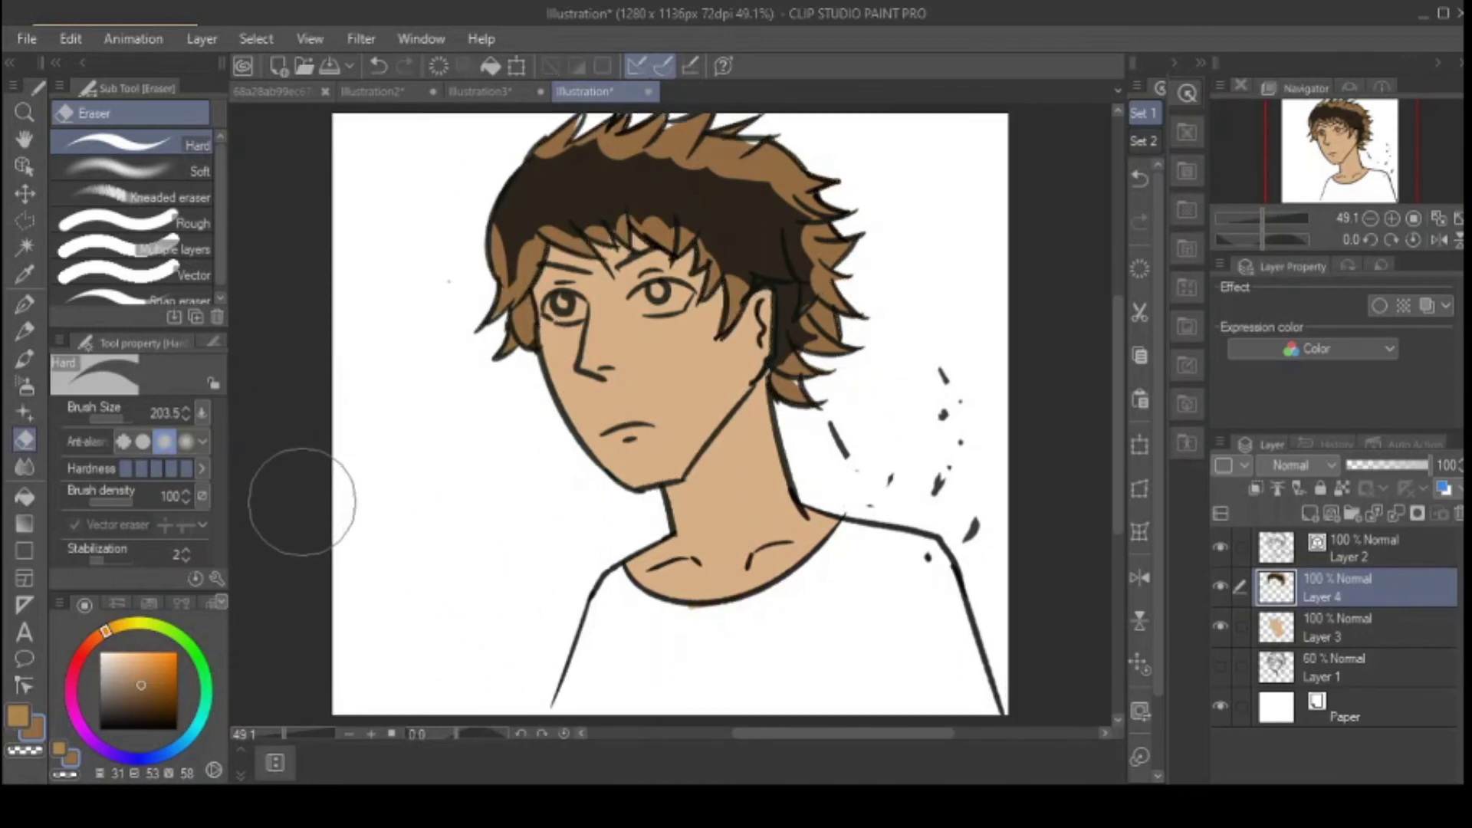
# Step: Add a layer above the hair colour and paint the shirt in blue (H 222, S 51, V 69)
pyautogui.click(1308, 513)
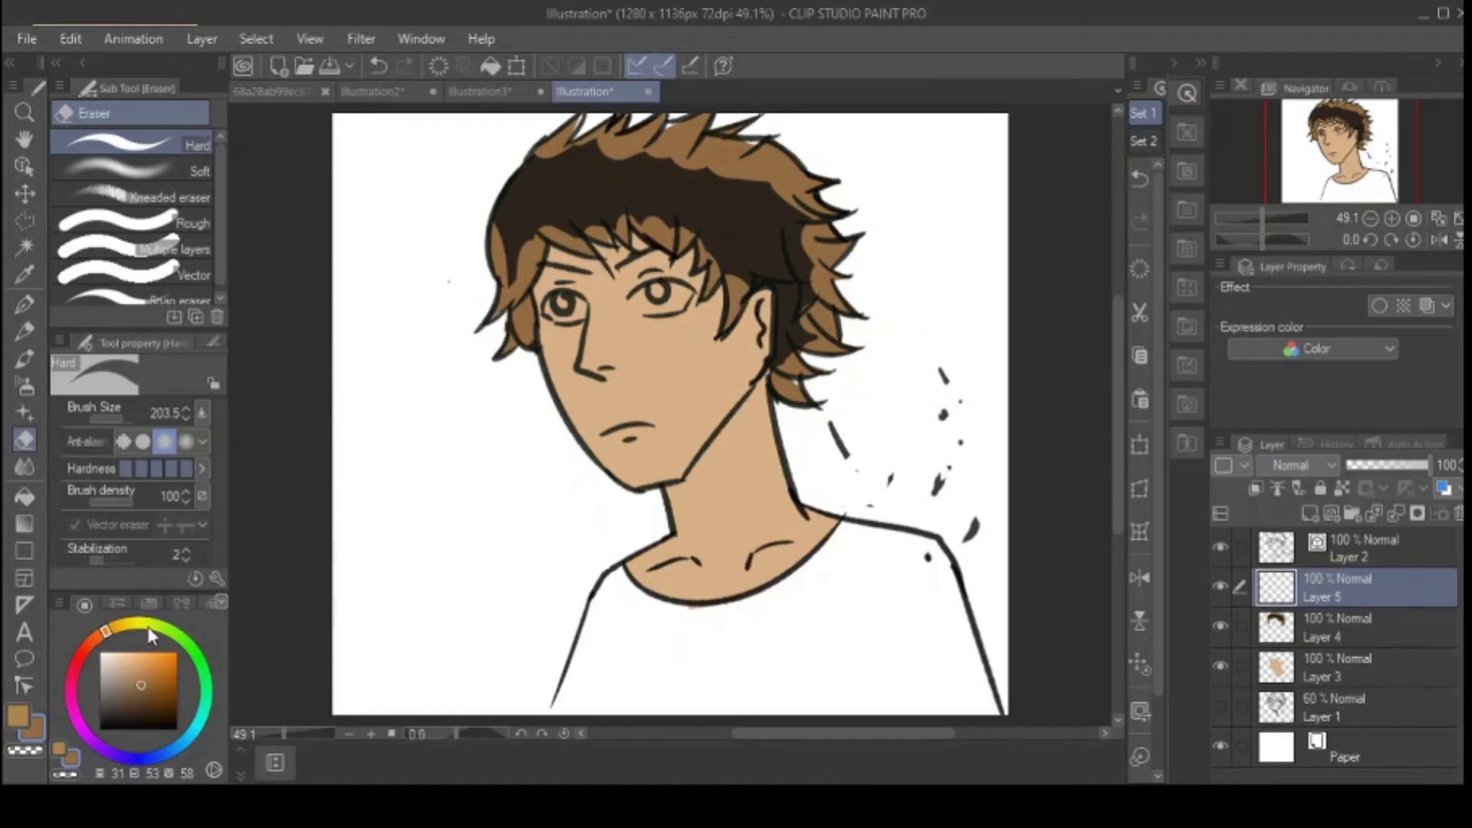
pyautogui.click(81, 656)
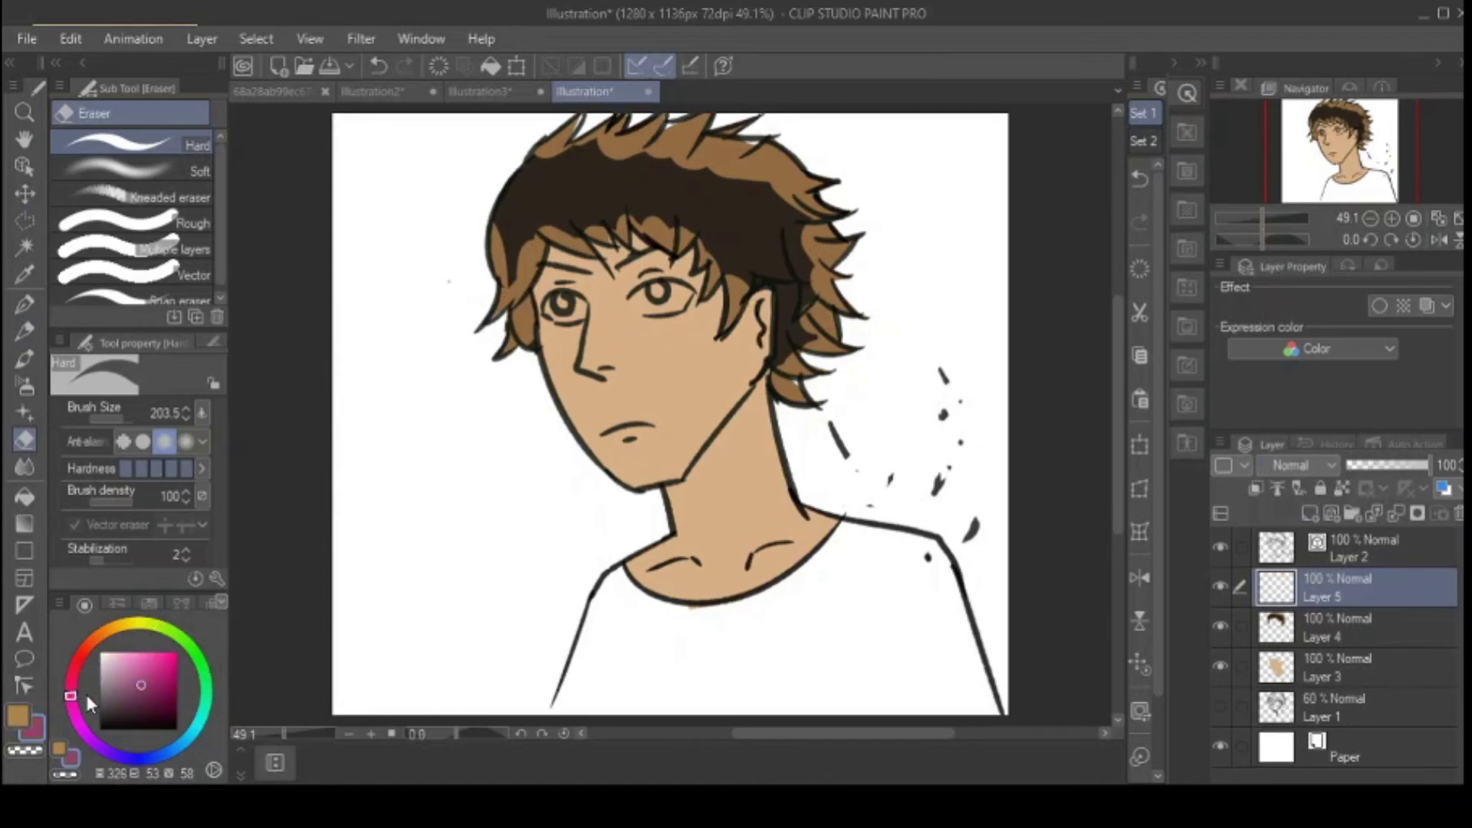
pyautogui.click(151, 709)
pyautogui.click(89, 736)
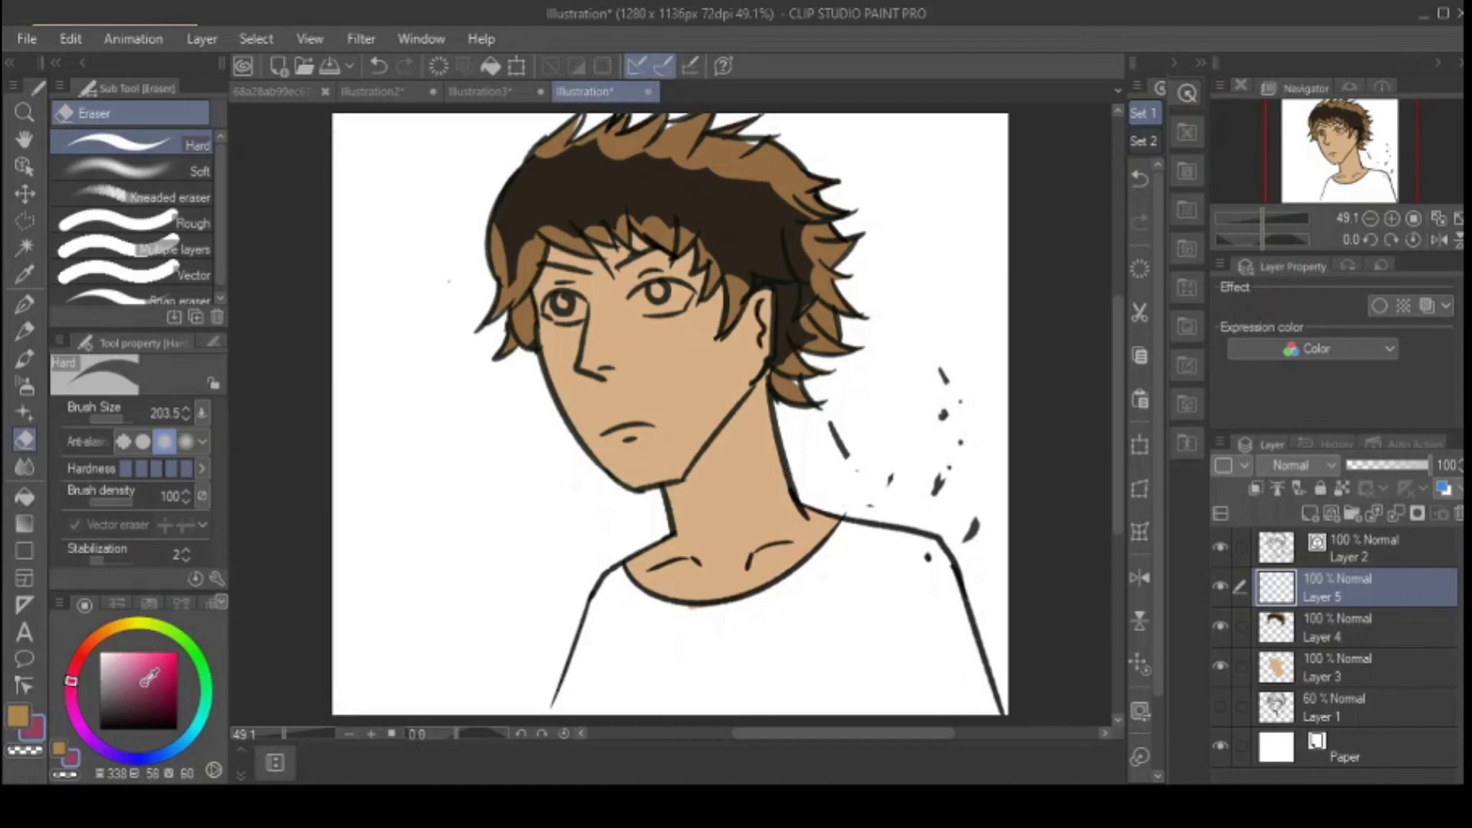
pyautogui.click(161, 753)
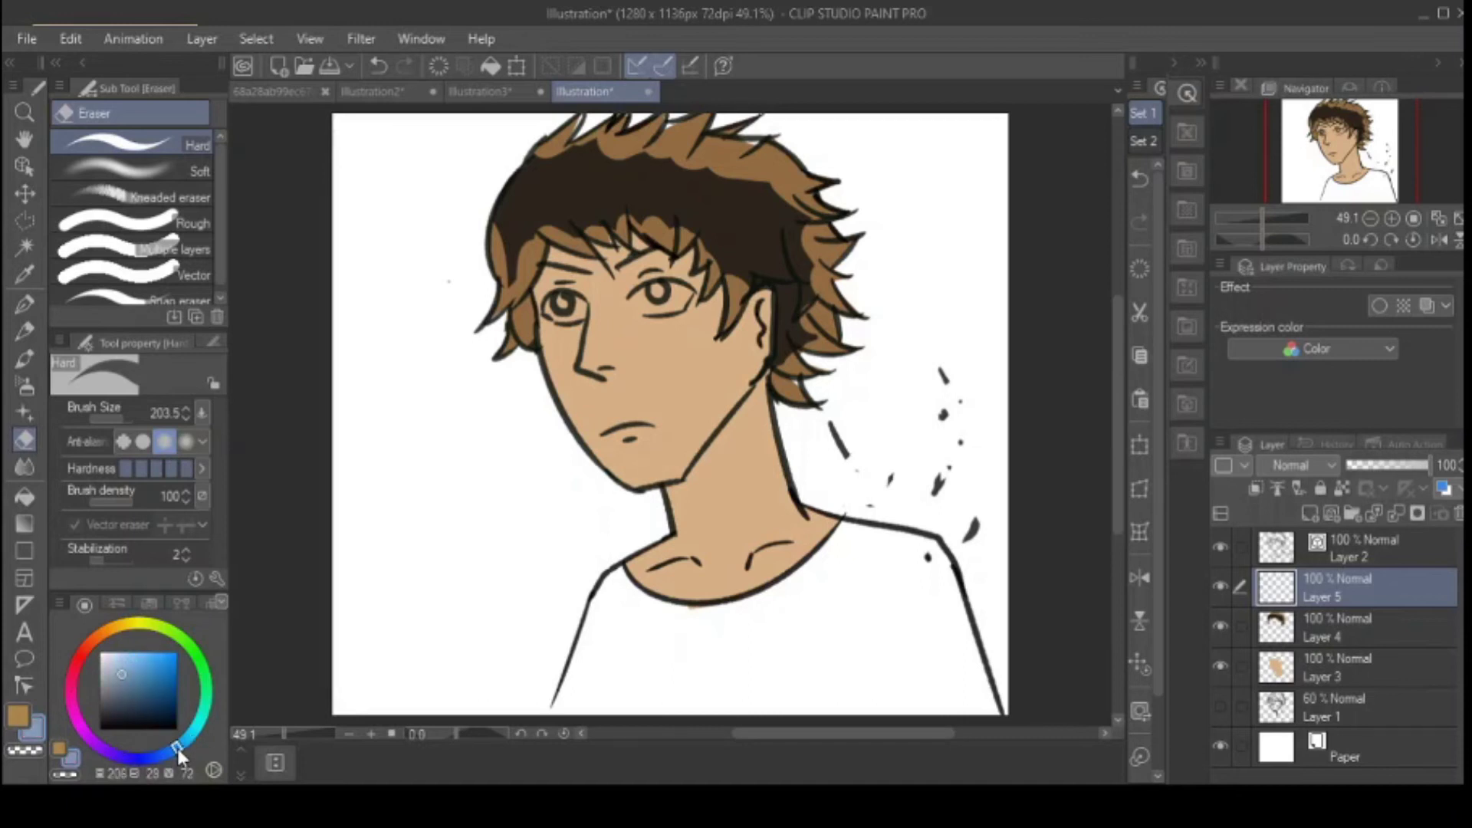
pyautogui.click(139, 675)
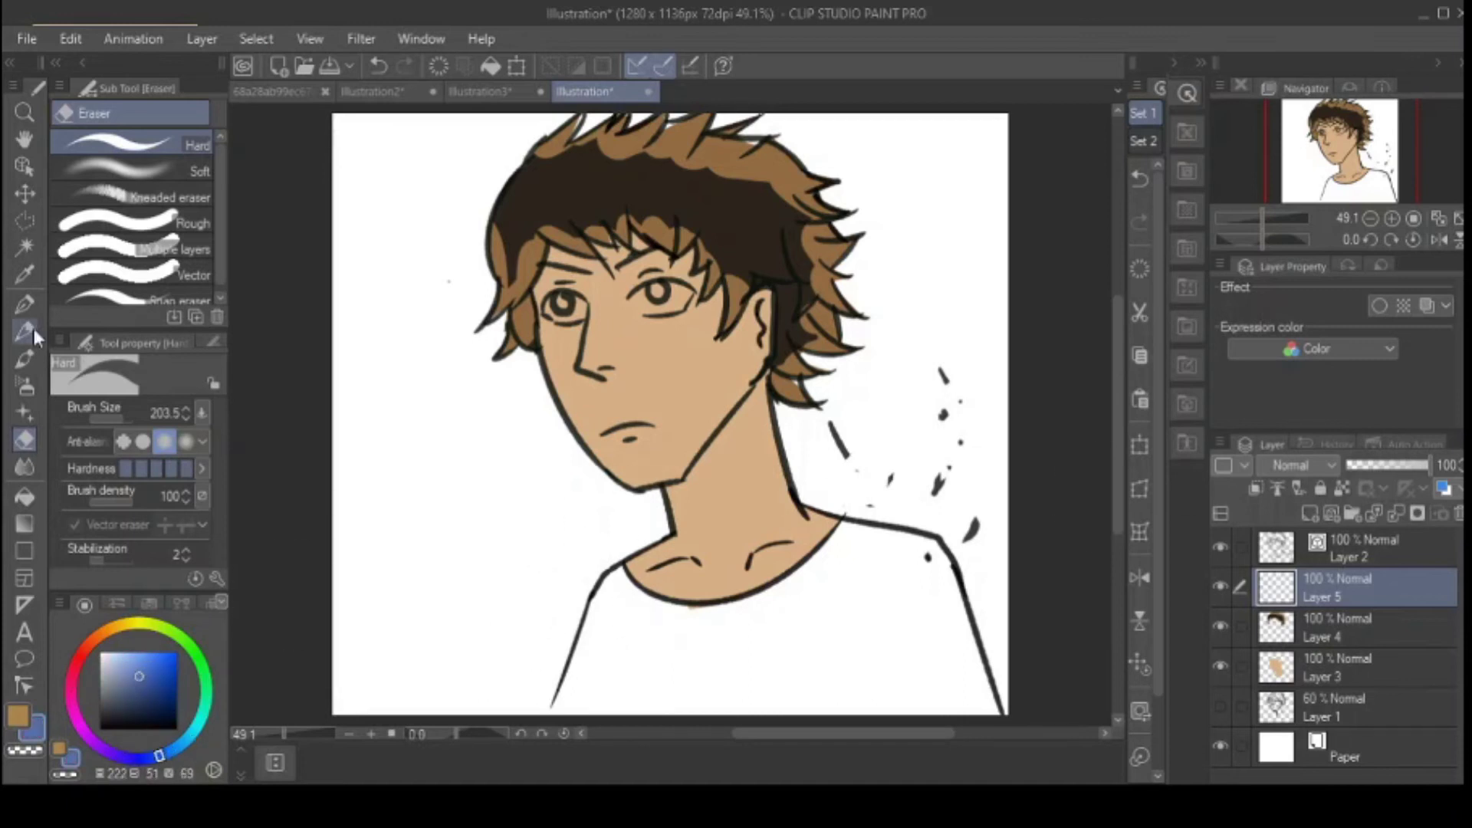
pyautogui.click(25, 304)
pyautogui.moveTo(613, 605)
pyautogui.mouseDown()
pyautogui.moveTo(591, 657)
pyautogui.moveTo(611, 584)
pyautogui.moveTo(755, 605)
pyautogui.moveTo(972, 699)
pyautogui.moveTo(728, 674)
pyautogui.moveTo(563, 755)
pyautogui.mouseUp()
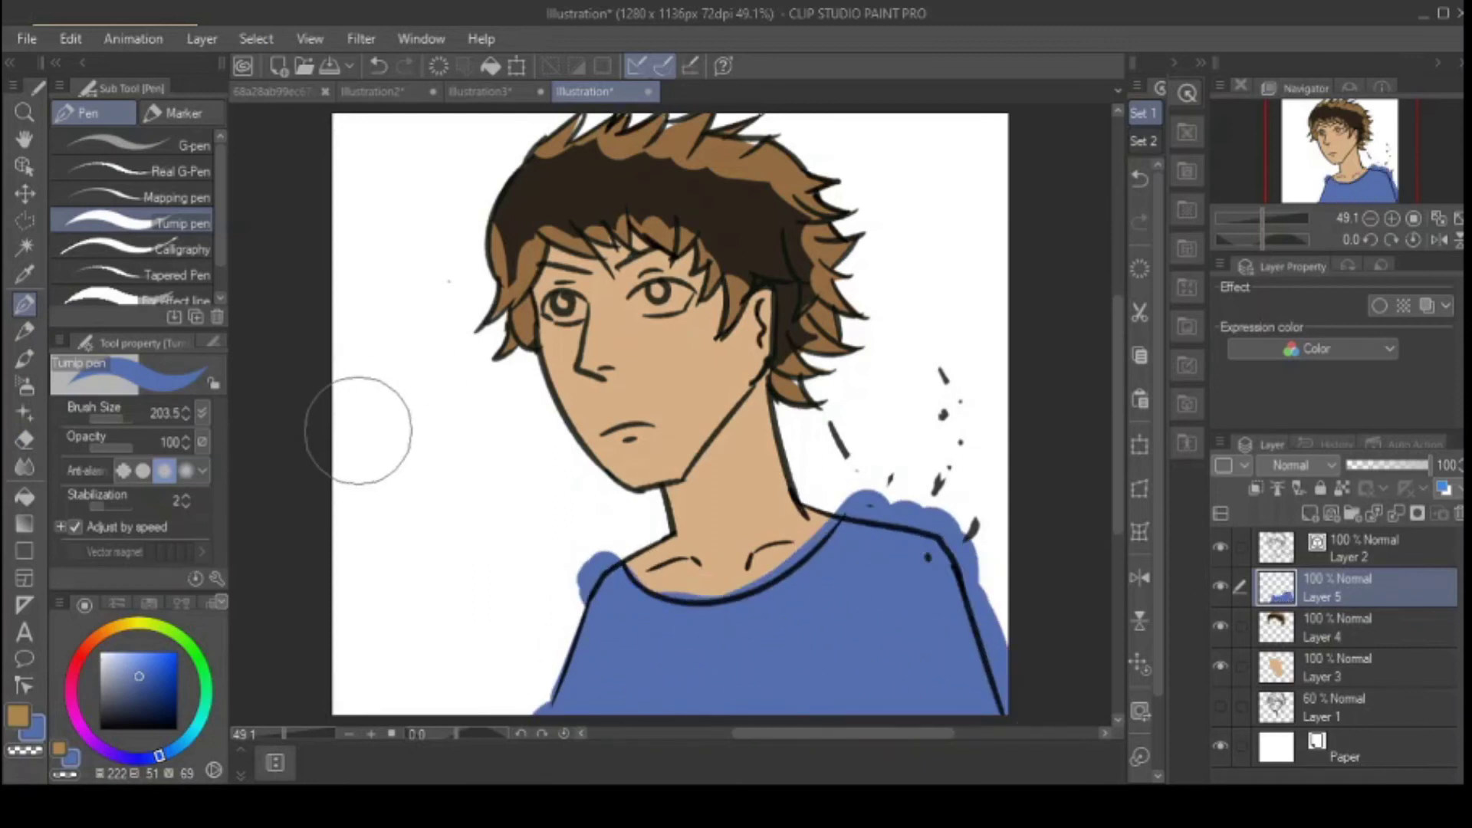
# Step: Paint a curved pink stripe (H 335, S 51, V 69) across the shirt's chest
pyautogui.click(71, 685)
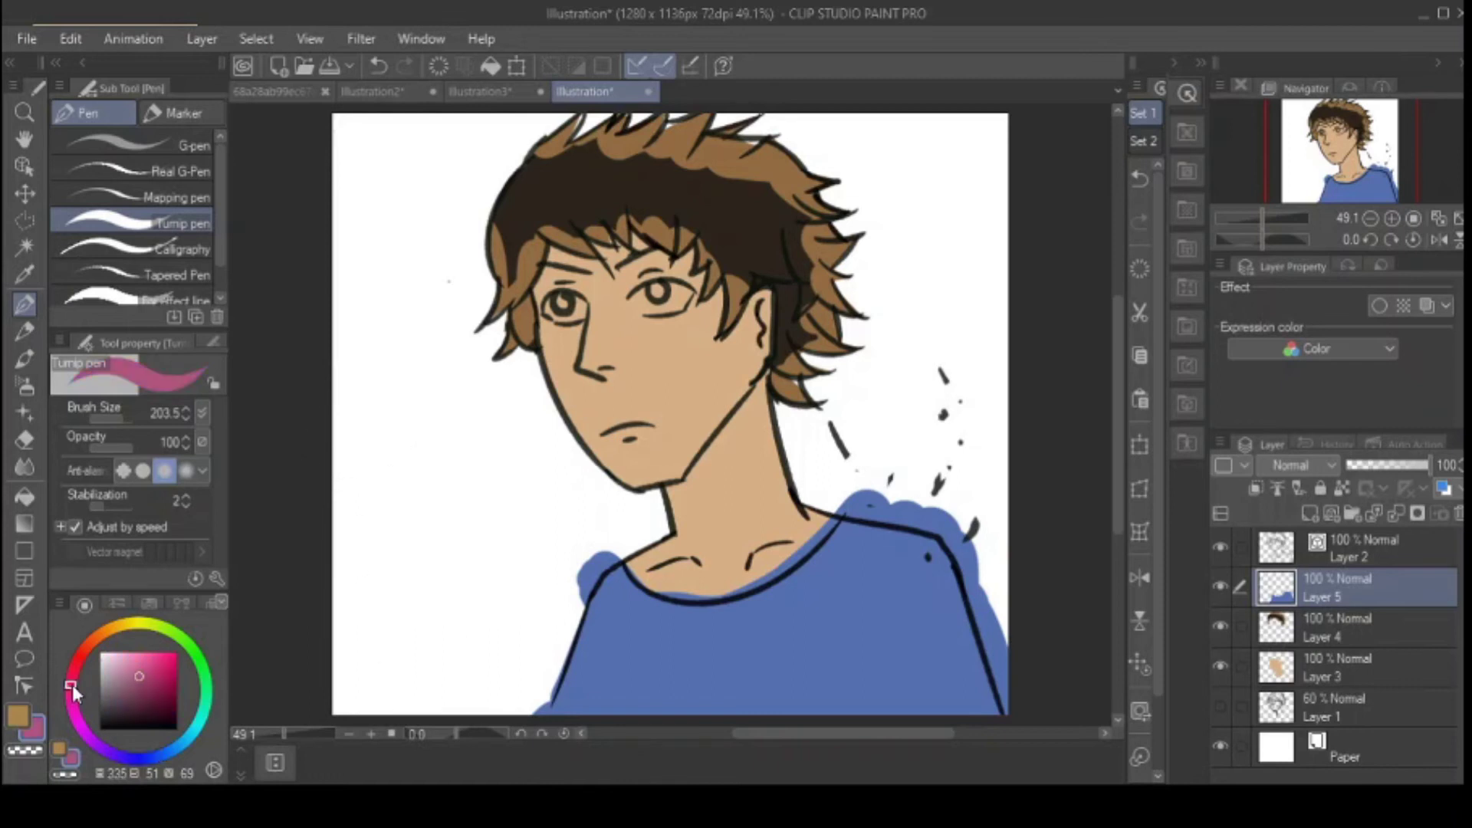
pyautogui.moveTo(896, 583); pyautogui.dragTo(936, 632)
pyautogui.hotkey('ctrl', 'z')
pyautogui.moveTo(541, 684); pyautogui.dragTo(950, 586)
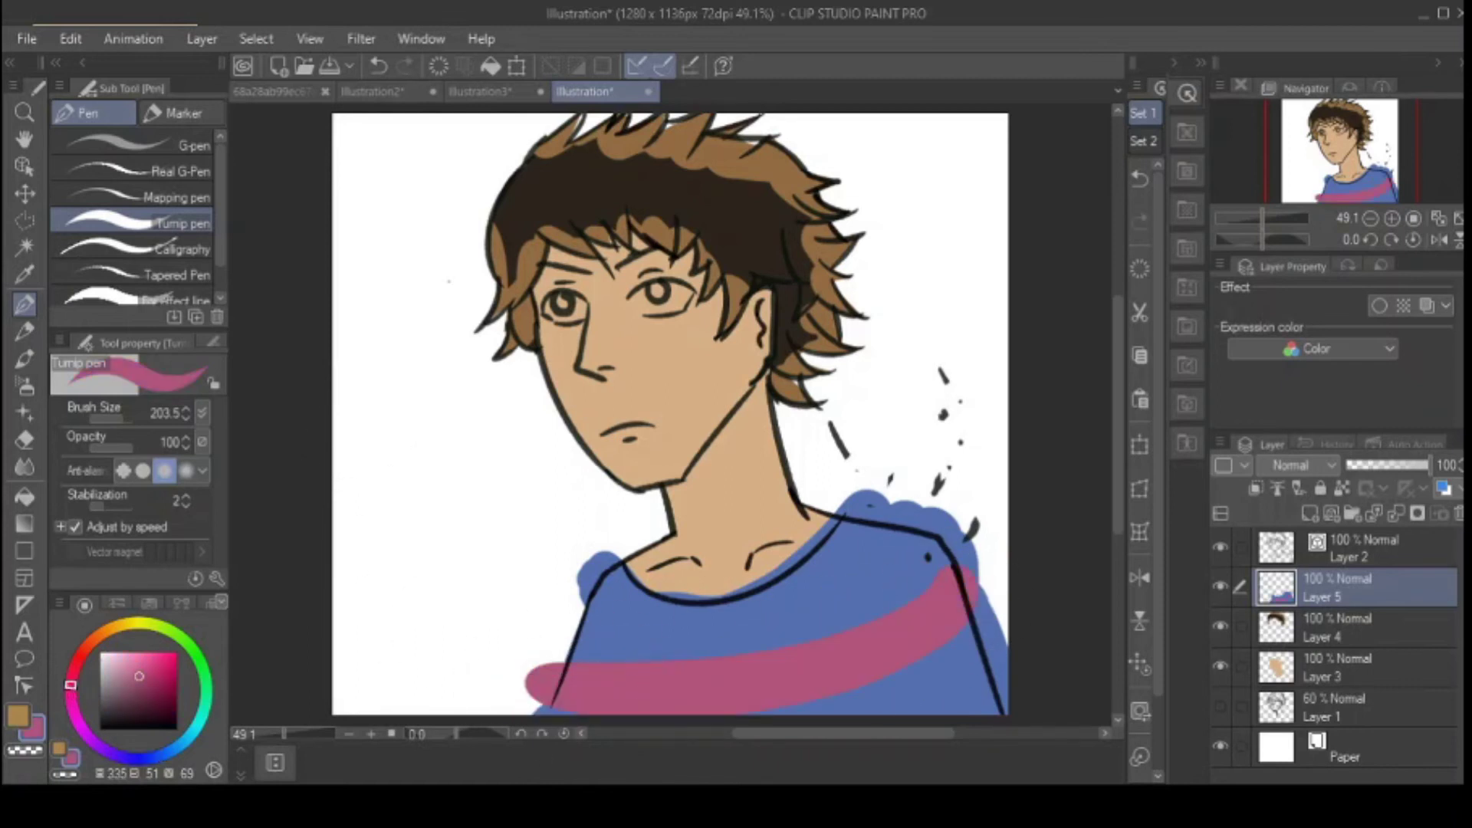
# Step: Trace the shirt along its sides, shoulders and neckline with a Polyline selection
pyautogui.press('m')
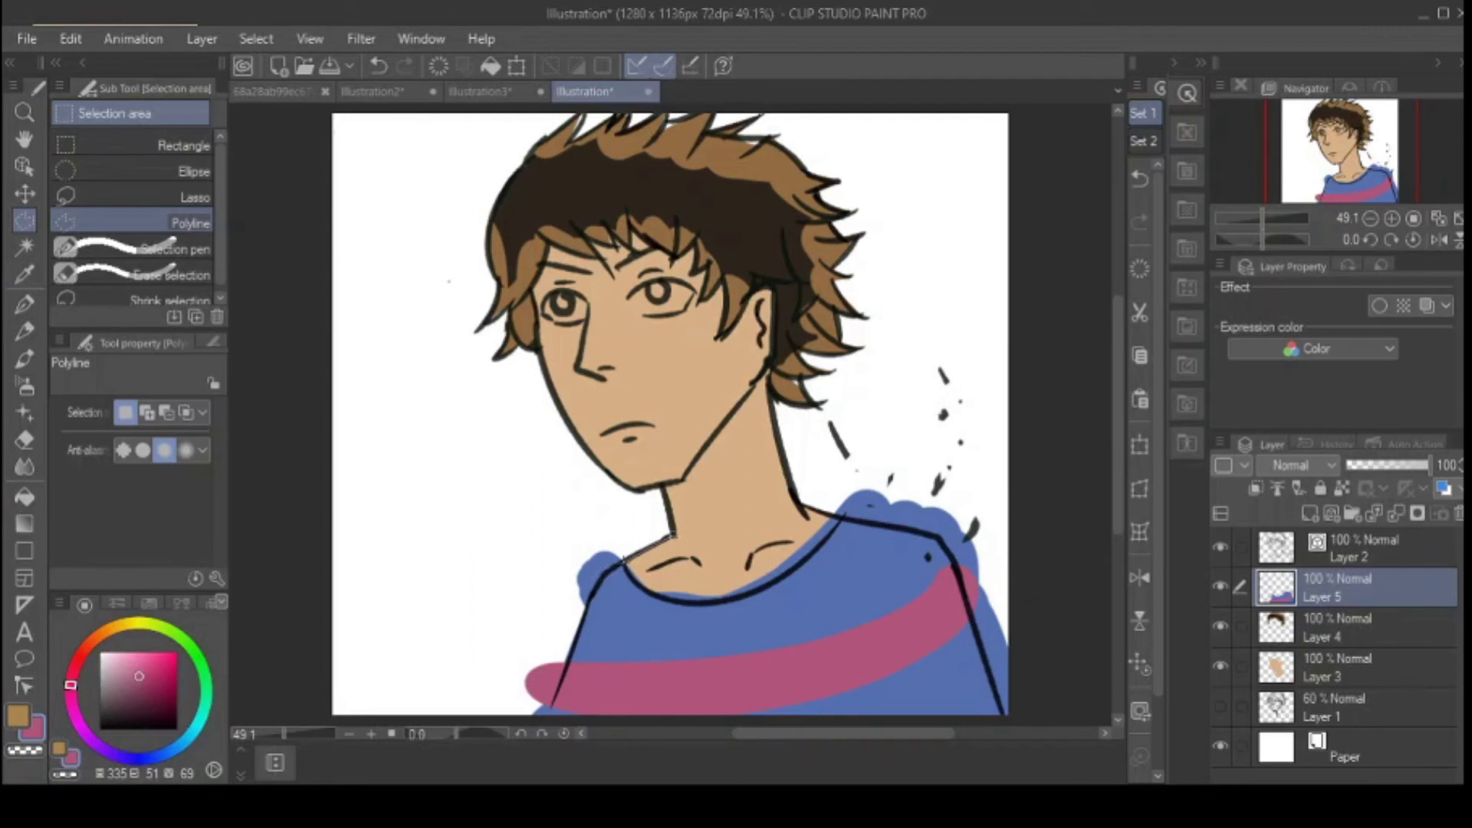
pyautogui.click(546, 720)
pyautogui.click(1004, 718)
pyautogui.click(953, 561)
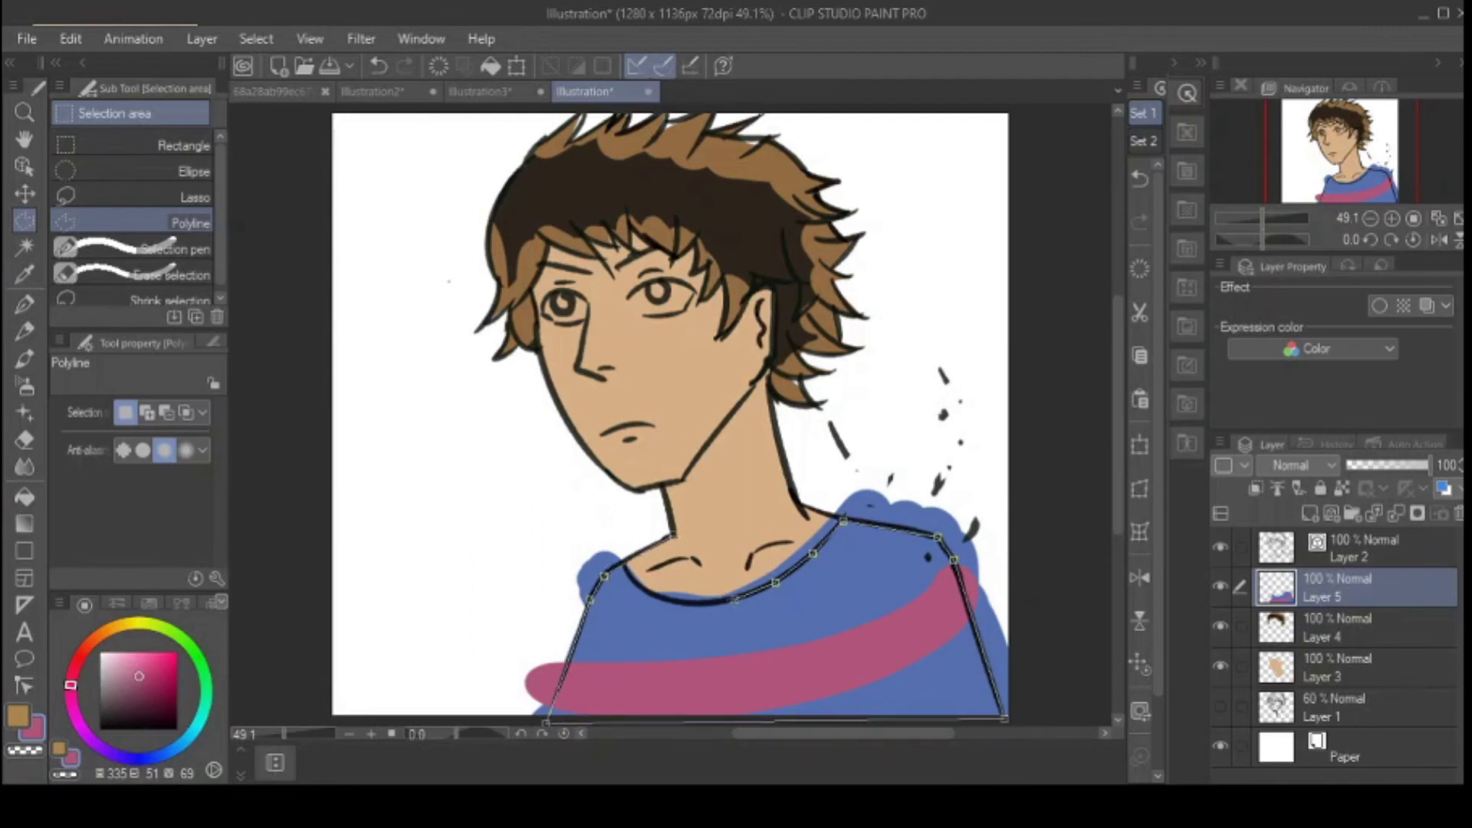
pyautogui.click(675, 537)
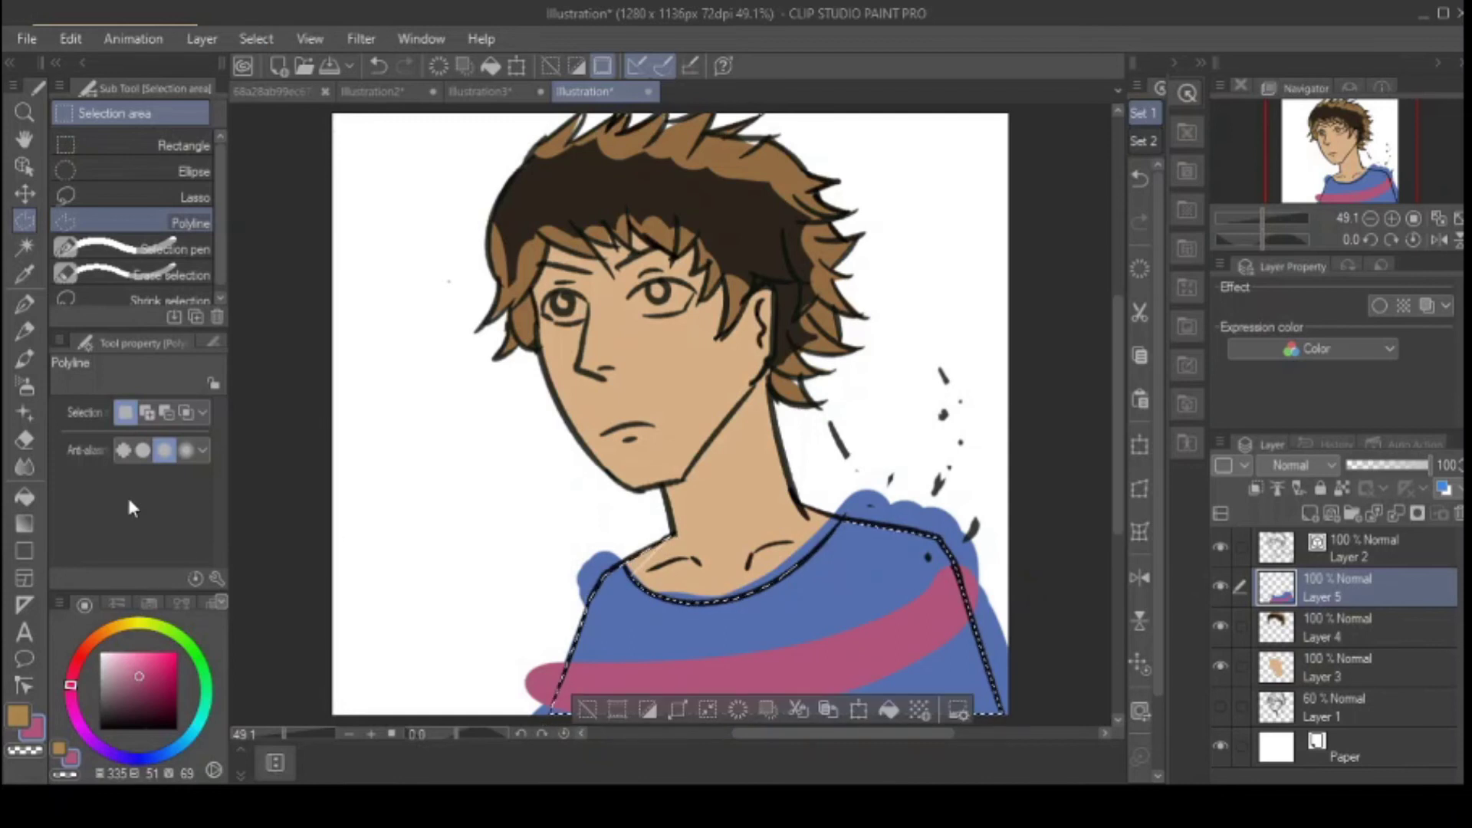
# Step: Invert the shirt selection, erase the blue and pink spilling outside the outline, and clear the selection
pyautogui.click(25, 440)
pyautogui.click(542, 709)
pyautogui.moveTo(519, 679)
pyautogui.mouseDown()
pyautogui.moveTo(527, 702)
pyautogui.moveTo(592, 548)
pyautogui.moveTo(848, 519)
pyautogui.moveTo(976, 680)
pyautogui.moveTo(775, 585)
pyautogui.mouseUp()
pyautogui.moveTo(1265, 168); pyautogui.dragTo(1262, 177)
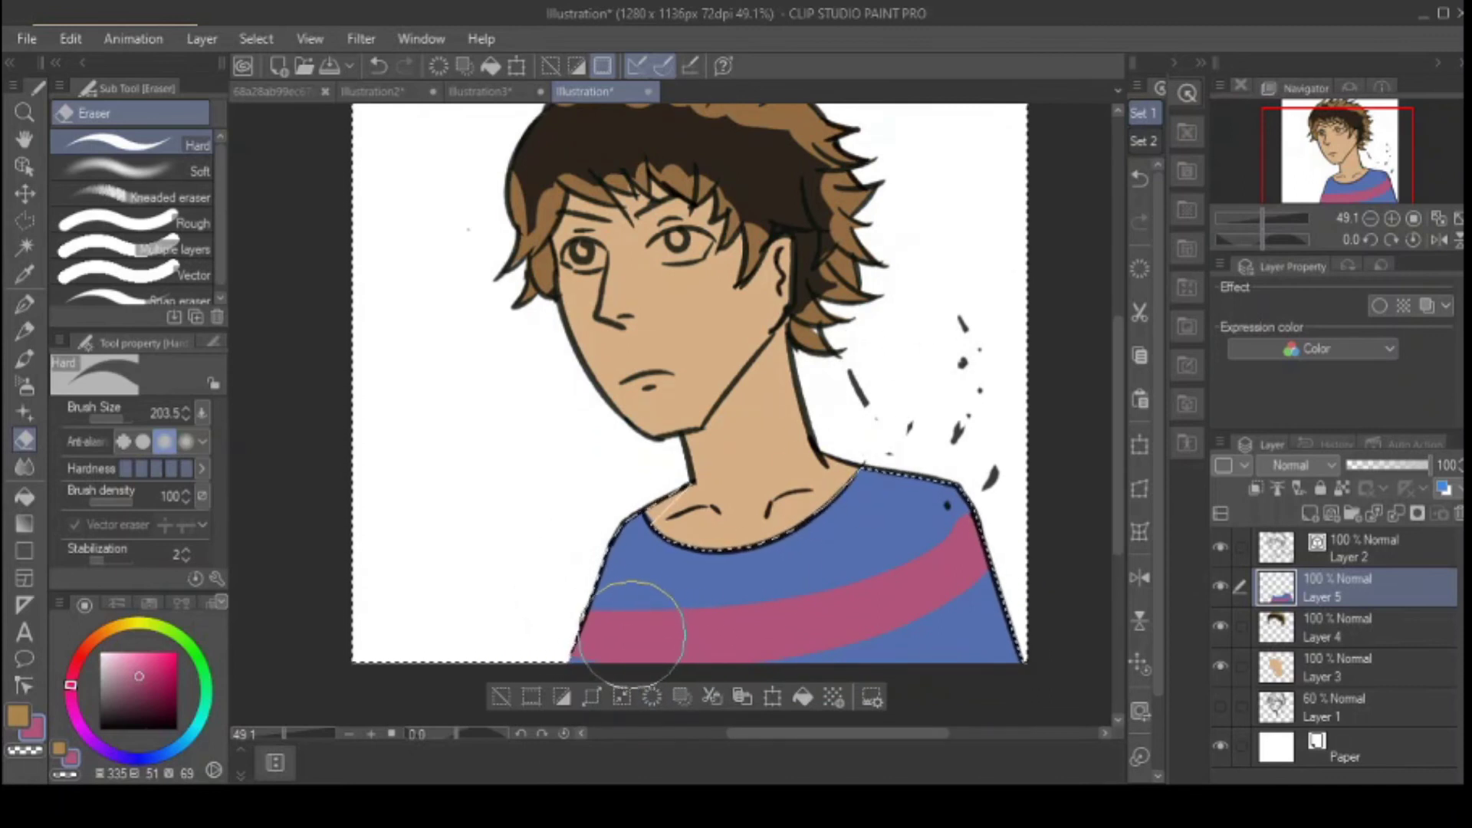
pyautogui.click(500, 696)
pyautogui.press('m')
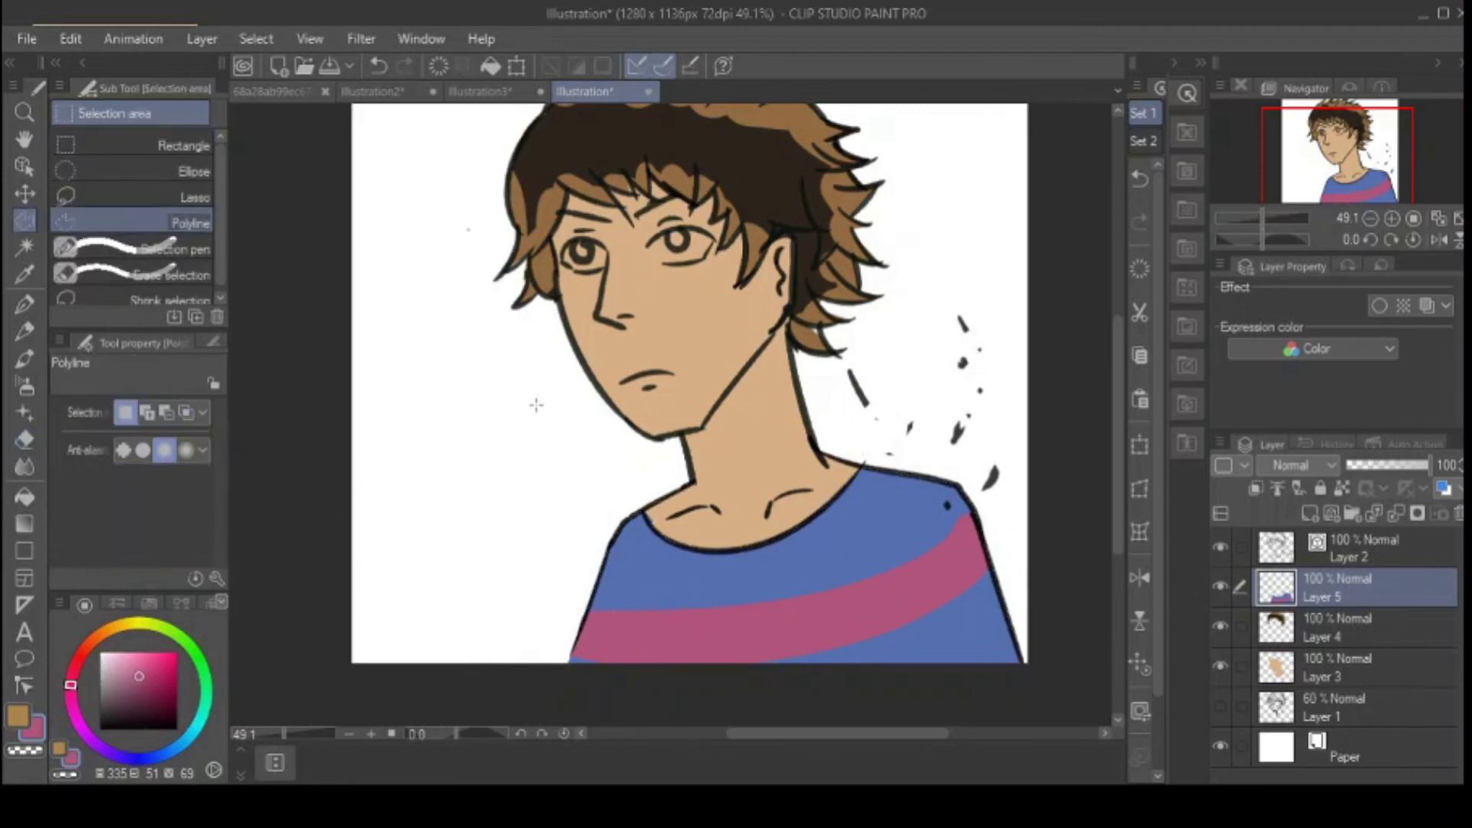
pyautogui.doubleClick(657, 513)
pyautogui.click(25, 439)
pyautogui.click(458, 569)
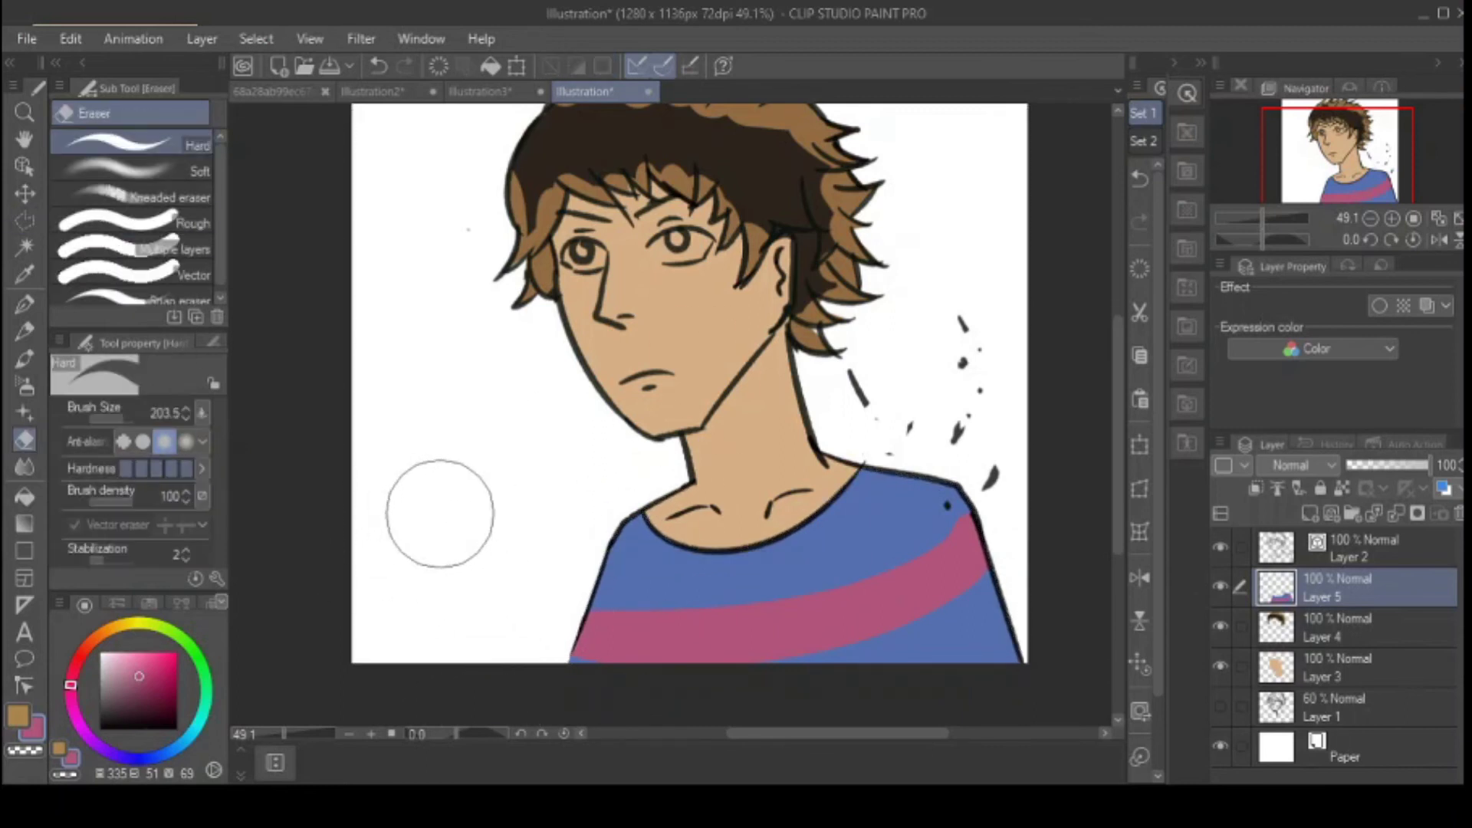
# Step: Add a layer above the shirt colour for handwriting and set the Turnip pen to size 12.5
pyautogui.click(1333, 151)
pyautogui.click(1310, 514)
pyautogui.moveTo(1264, 219); pyautogui.dragTo(1262, 220)
pyautogui.click(24, 304)
pyautogui.moveTo(121, 418); pyautogui.dragTo(101, 418)
# Step: Handwrite "till next time... - I'm sure you're excited" in pink in the blank area in front of the face
pyautogui.moveTo(422, 370); pyautogui.dragTo(444, 400)
pyautogui.moveTo(427, 399); pyautogui.dragTo(447, 376)
pyautogui.moveTo(434, 352); pyautogui.dragTo(461, 382)
pyautogui.moveTo(452, 345); pyautogui.dragTo(490, 435)
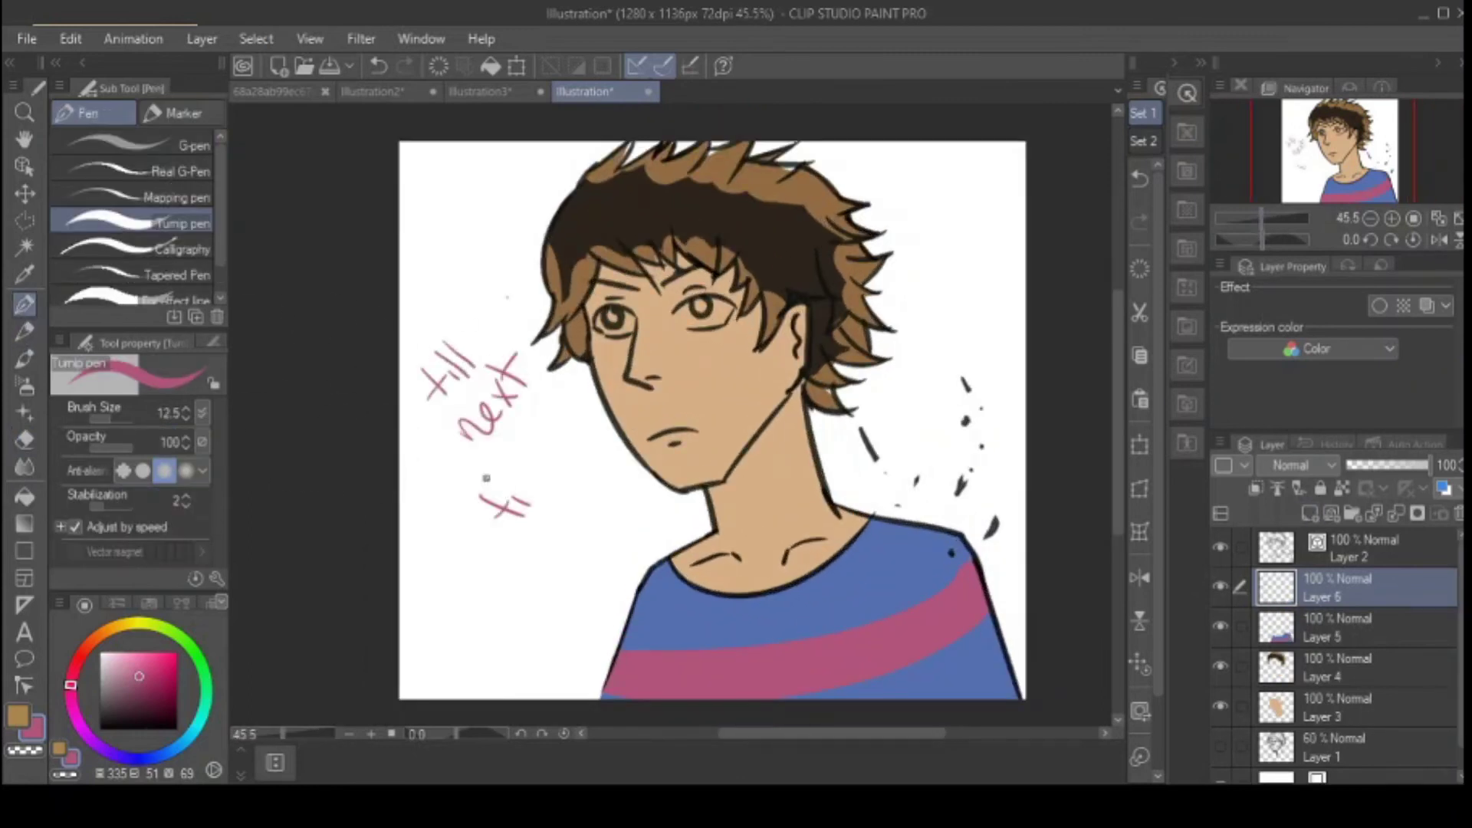
pyautogui.moveTo(513, 496); pyautogui.dragTo(566, 438)
pyautogui.moveTo(445, 613)
pyautogui.mouseDown()
pyautogui.moveTo(498, 606)
pyautogui.moveTo(569, 566)
pyautogui.mouseUp()
pyautogui.moveTo(529, 663); pyautogui.dragTo(614, 514)
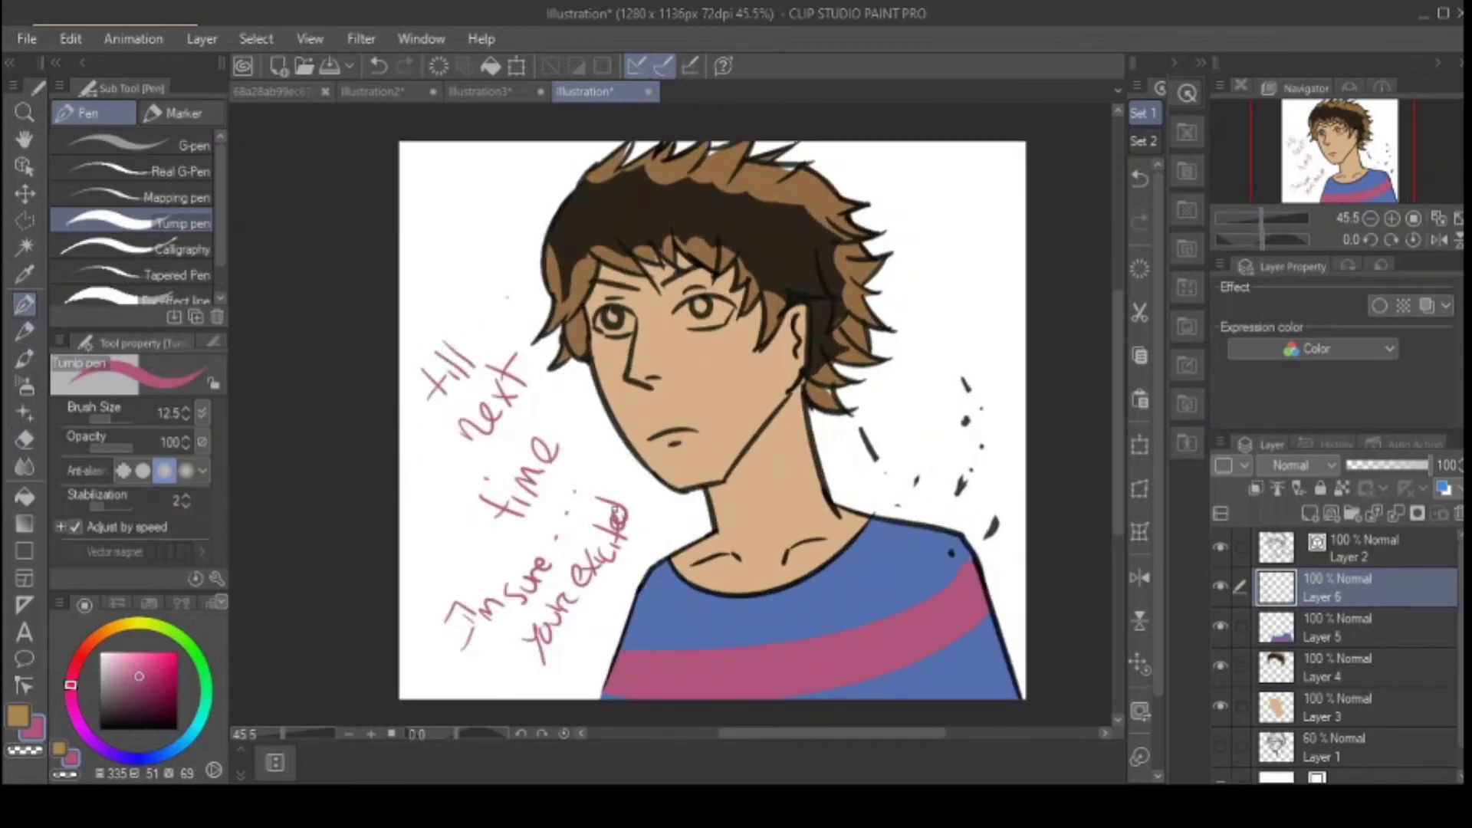
pyautogui.moveTo(605, 597); pyautogui.dragTo(624, 615)
# Step: Undo the last handwriting strokes and erase the rest of the note with the Hard eraser
pyautogui.hotkey('ctrl', 'z')
pyautogui.hotkey('ctrl', 'z')
pyautogui.hotkey('ctrl', 'z')
pyautogui.hotkey('ctrl', 'z')
pyautogui.hotkey('ctrl', 'z')
pyautogui.hotkey('ctrl', 'z')
pyautogui.hotkey('ctrl', 'z')
pyautogui.hotkey('ctrl', 'z')
pyautogui.hotkey('ctrl', 'z')
pyautogui.hotkey('ctrl', 'z')
pyautogui.hotkey('ctrl', 'z')
pyautogui.hotkey('ctrl', 'z')
pyautogui.click(25, 439)
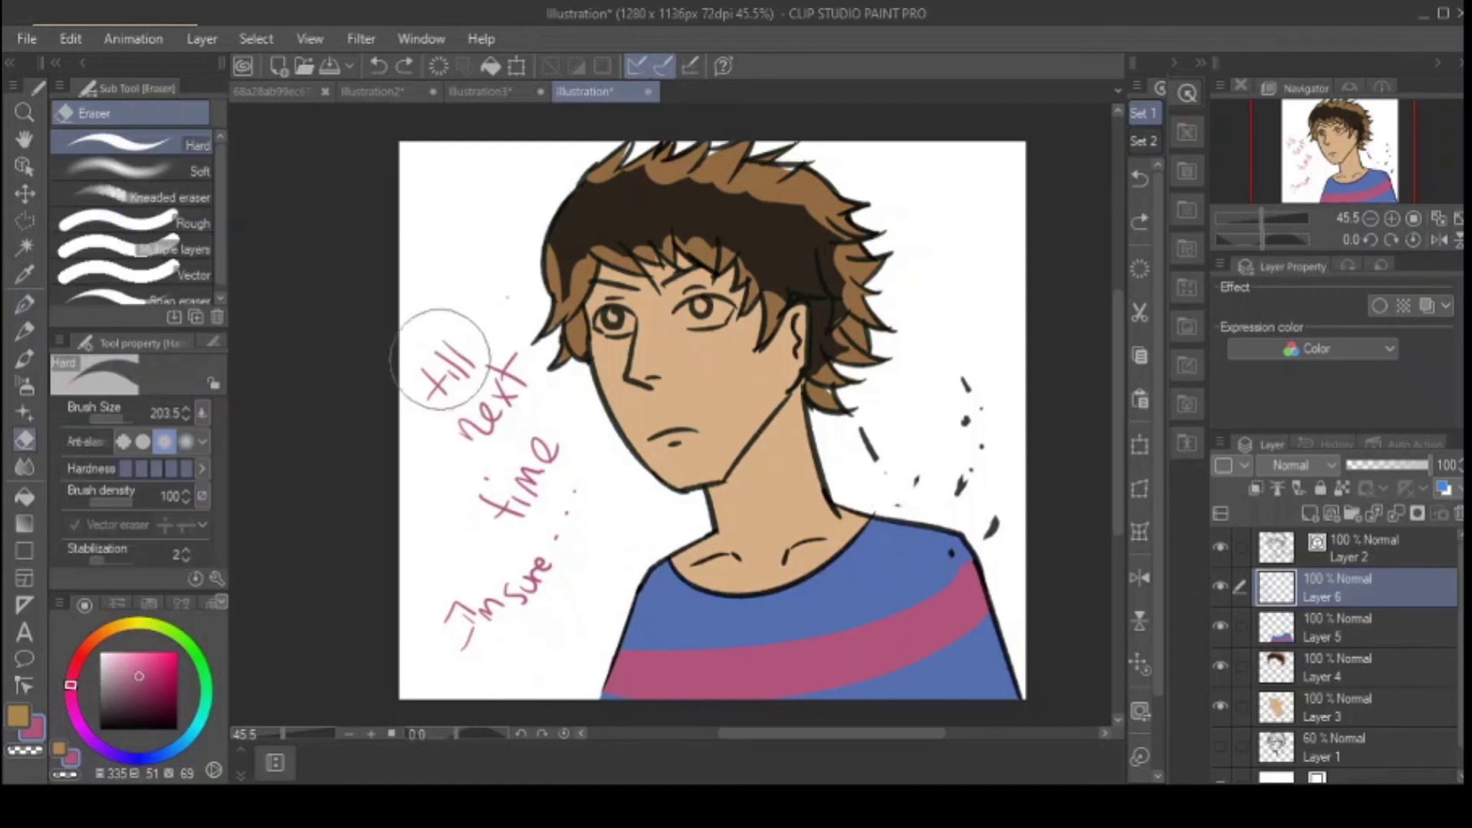
pyautogui.moveTo(460, 358); pyautogui.dragTo(506, 605)
# Step: Sketch small pink marks and a swirl in the canvas's upper-left corner with the Darker pencil
pyautogui.click(26, 333)
pyautogui.moveTo(402, 216); pyautogui.dragTo(412, 244)
pyautogui.moveTo(434, 194); pyautogui.dragTo(456, 244)
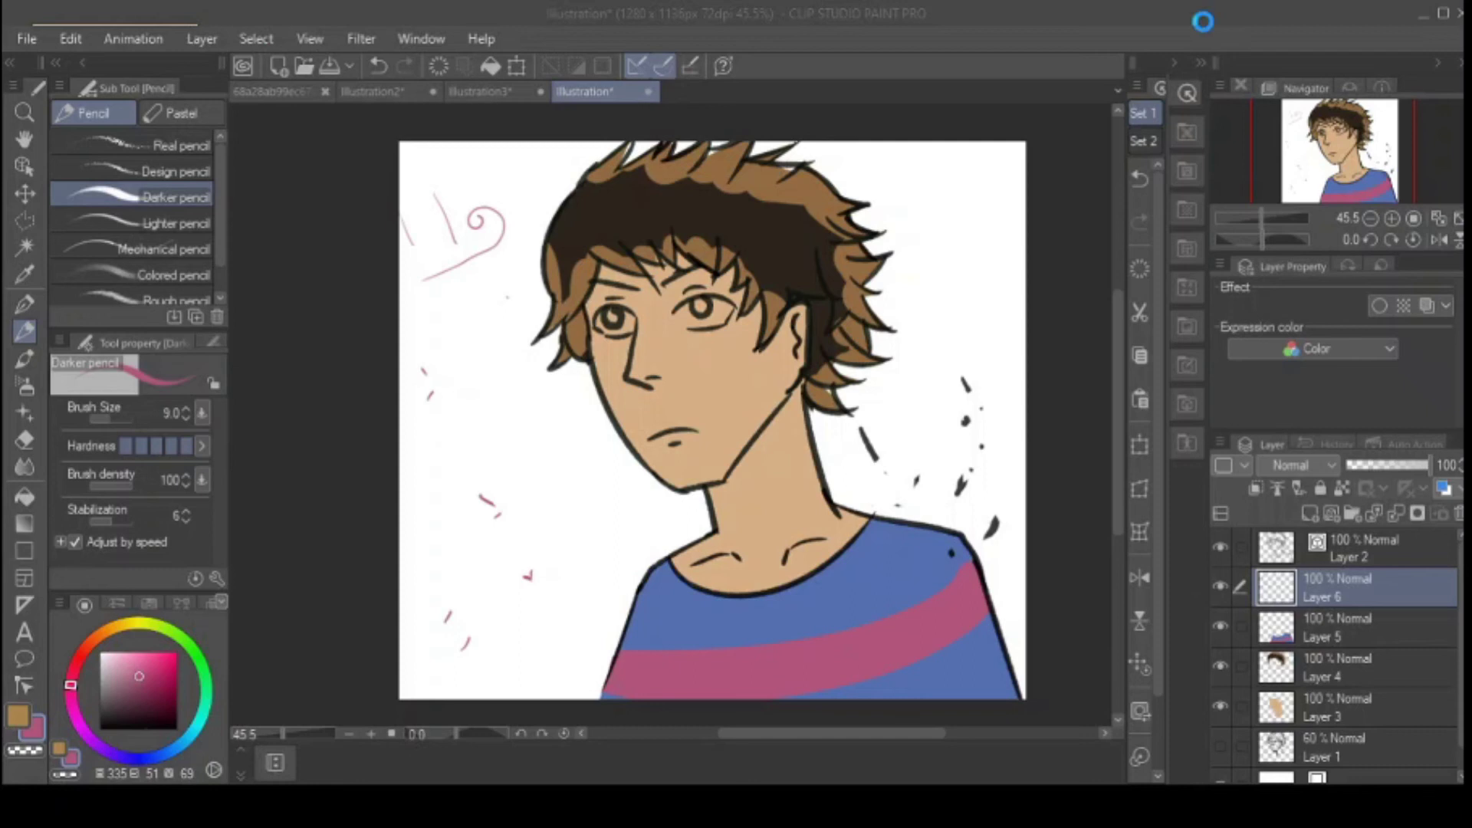
# Step: Handwrite "also poncho?" in pink pencil behind the back of the hair and save the illustration as dudeattempt
pyautogui.moveTo(915, 313); pyautogui.dragTo(920, 328)
pyautogui.moveTo(919, 295); pyautogui.dragTo(929, 317)
pyautogui.moveTo(936, 289); pyautogui.dragTo(933, 305)
pyautogui.moveTo(947, 279); pyautogui.dragTo(948, 279)
pyautogui.click(967, 279)
pyautogui.click(978, 270)
pyautogui.click(988, 261)
pyautogui.moveTo(909, 370); pyautogui.dragTo(923, 393)
pyautogui.hotkey('ctrl', 's')
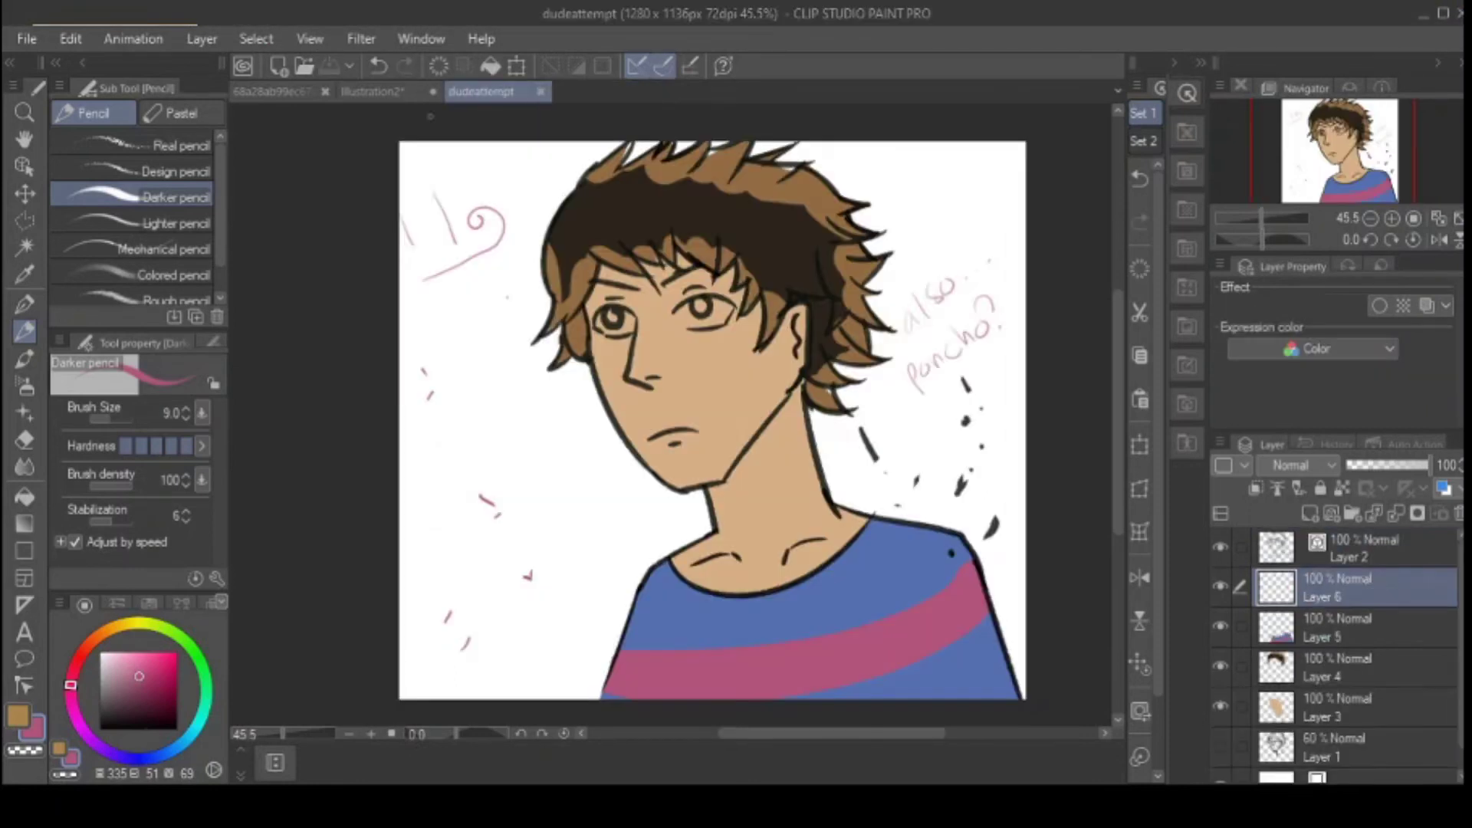